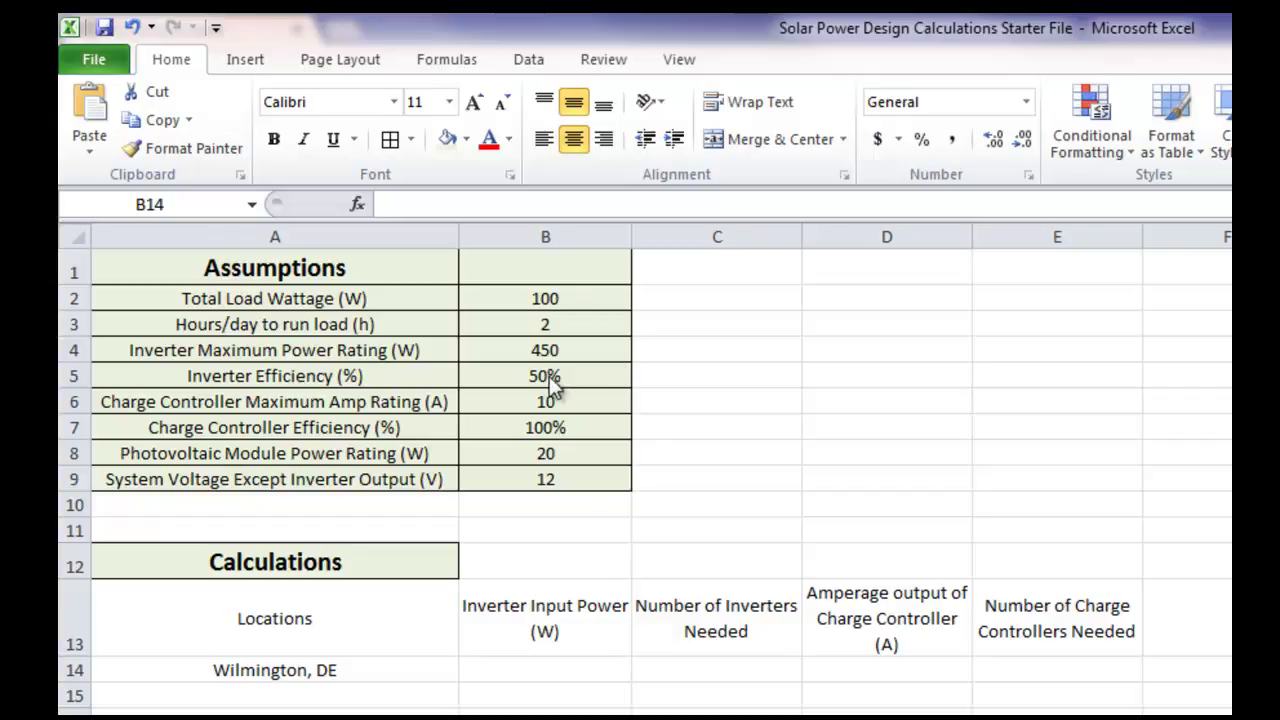
Step: Enter =B2/B5 in B14 so Wilmington's inverter input power shows 200 W
{"action": "left_click", "coordinate": [558, 676]}
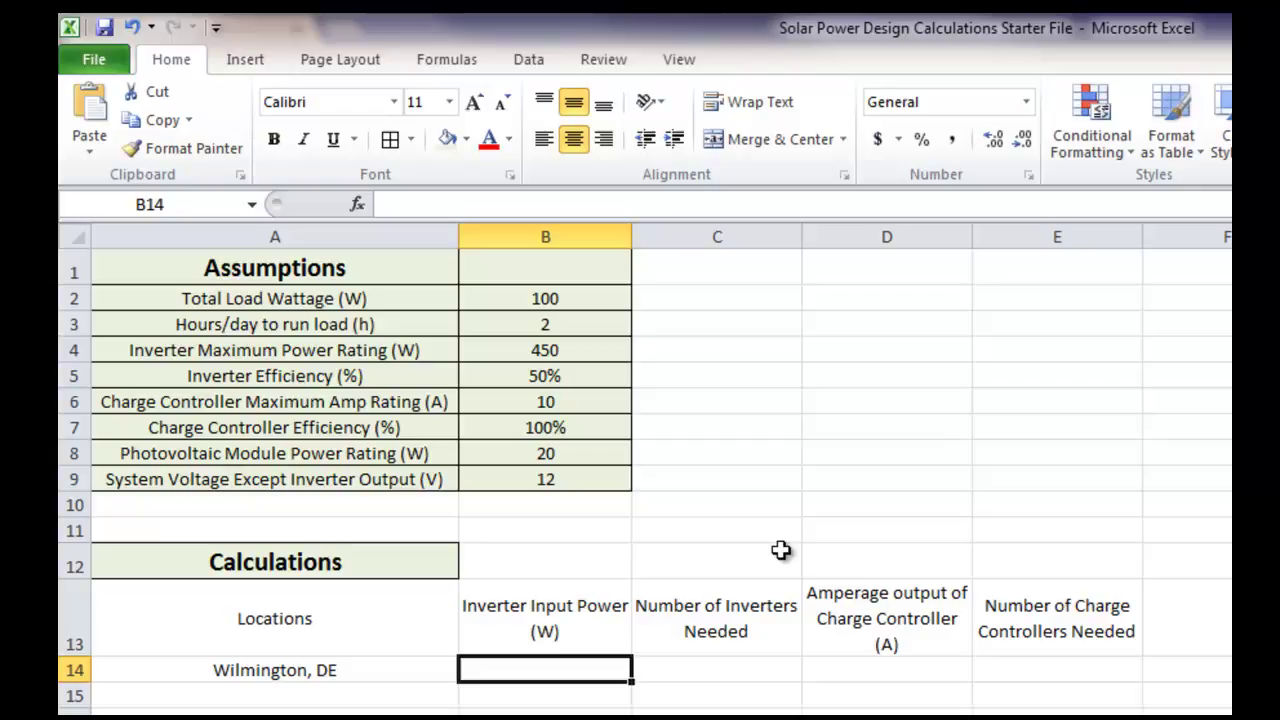
{"action": "type", "text": "="}
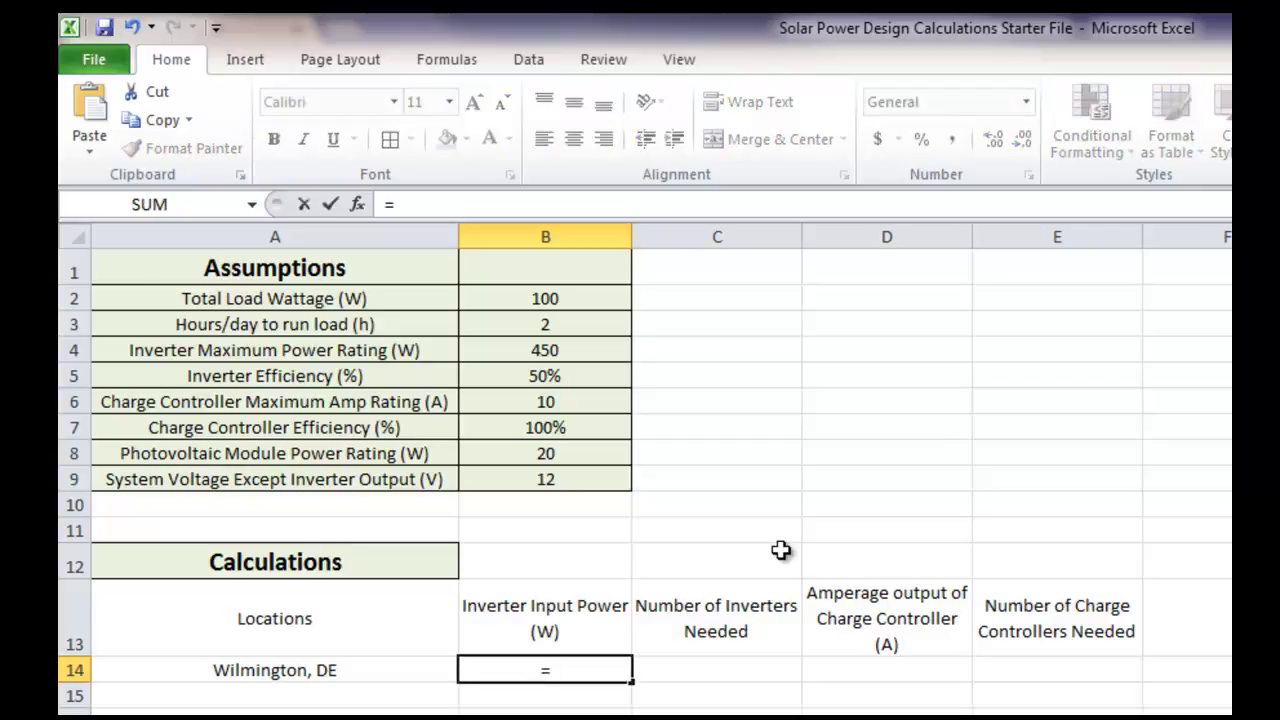
{"action": "left_click", "coordinate": [561, 299]}
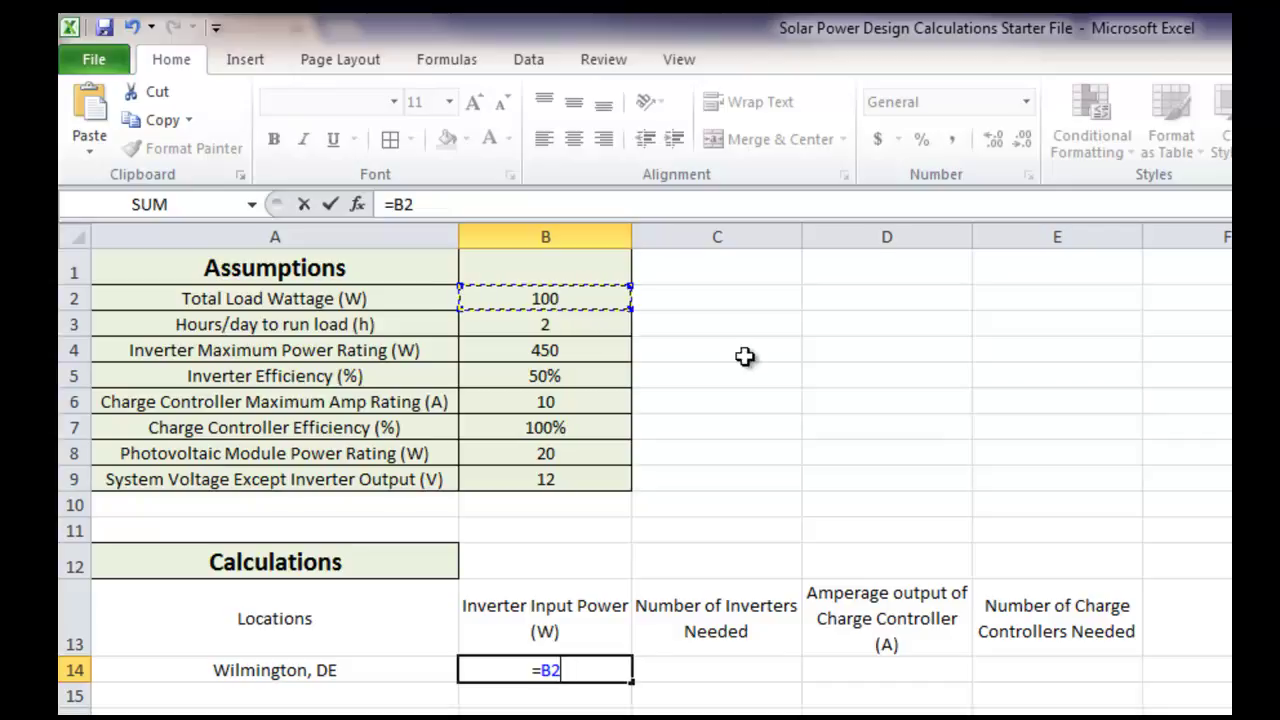
{"action": "type", "text": "/"}
{"action": "left_click", "coordinate": [582, 377]}
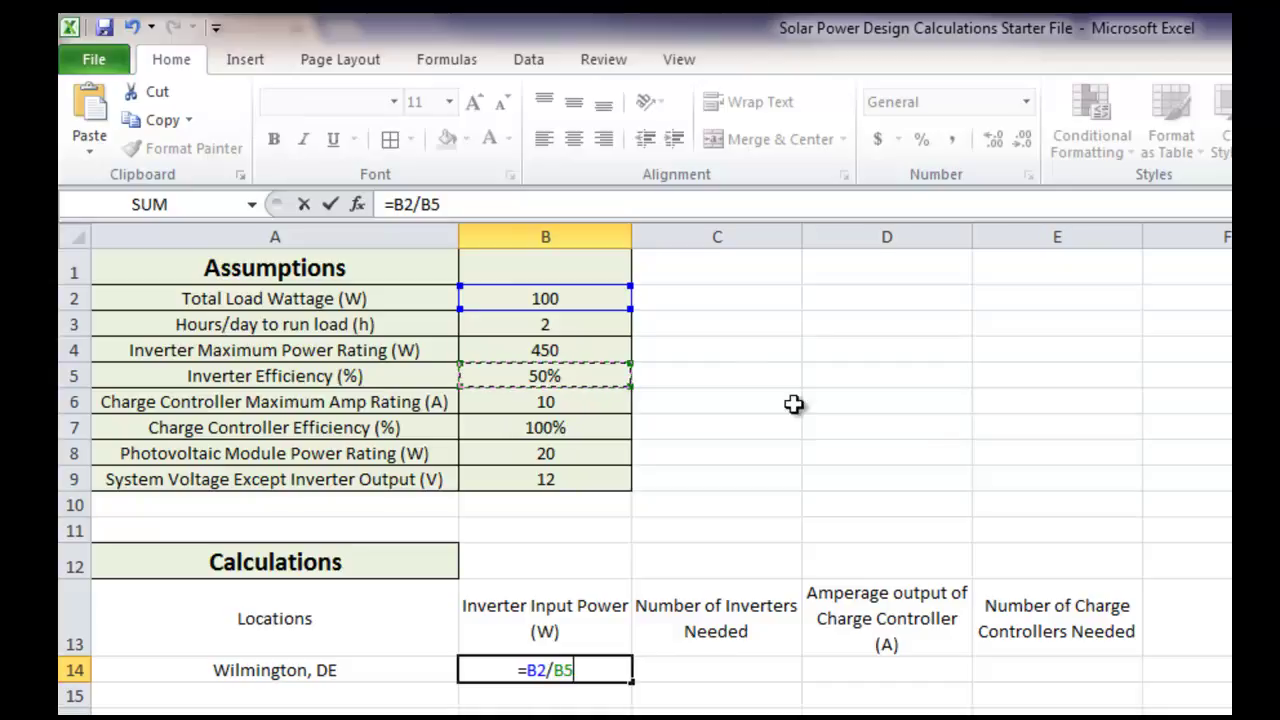
{"action": "key", "text": "Return"}
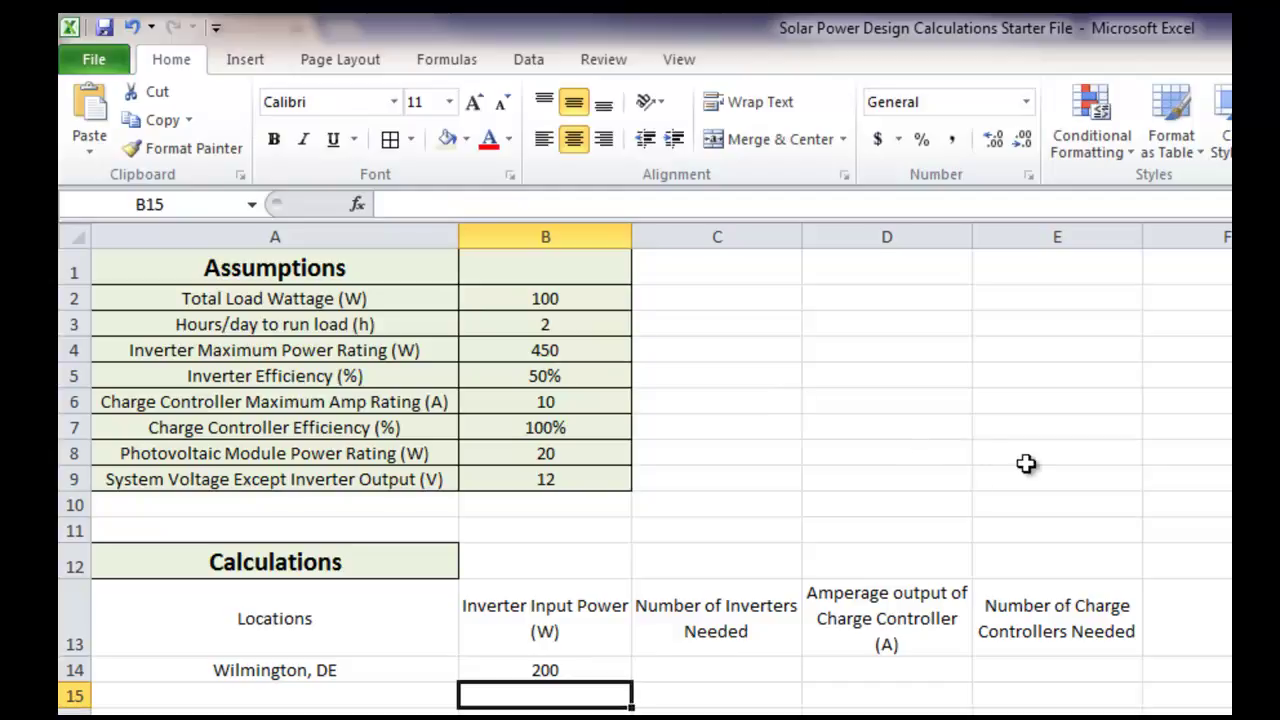
Step: Enter =B14/B4 in C14 for Wilmington's number of inverters, giving 0.444444444
{"action": "left_click", "coordinate": [703, 670]}
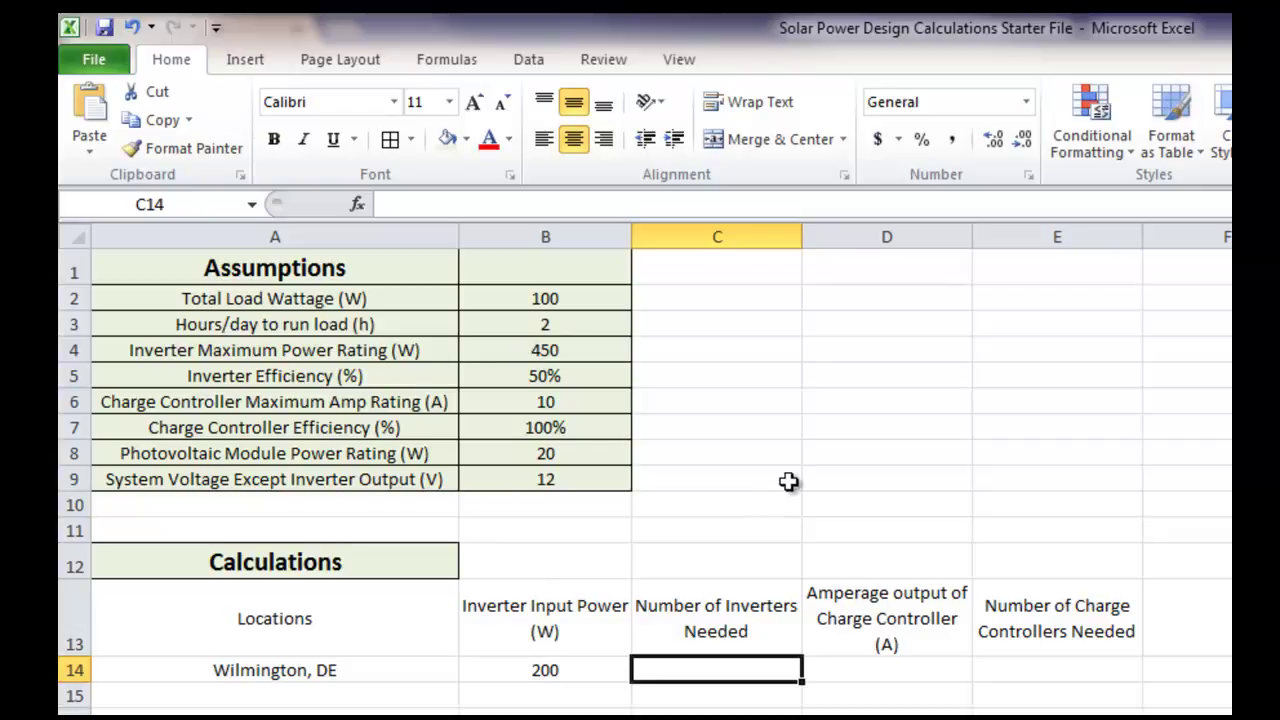
{"action": "type", "text": "="}
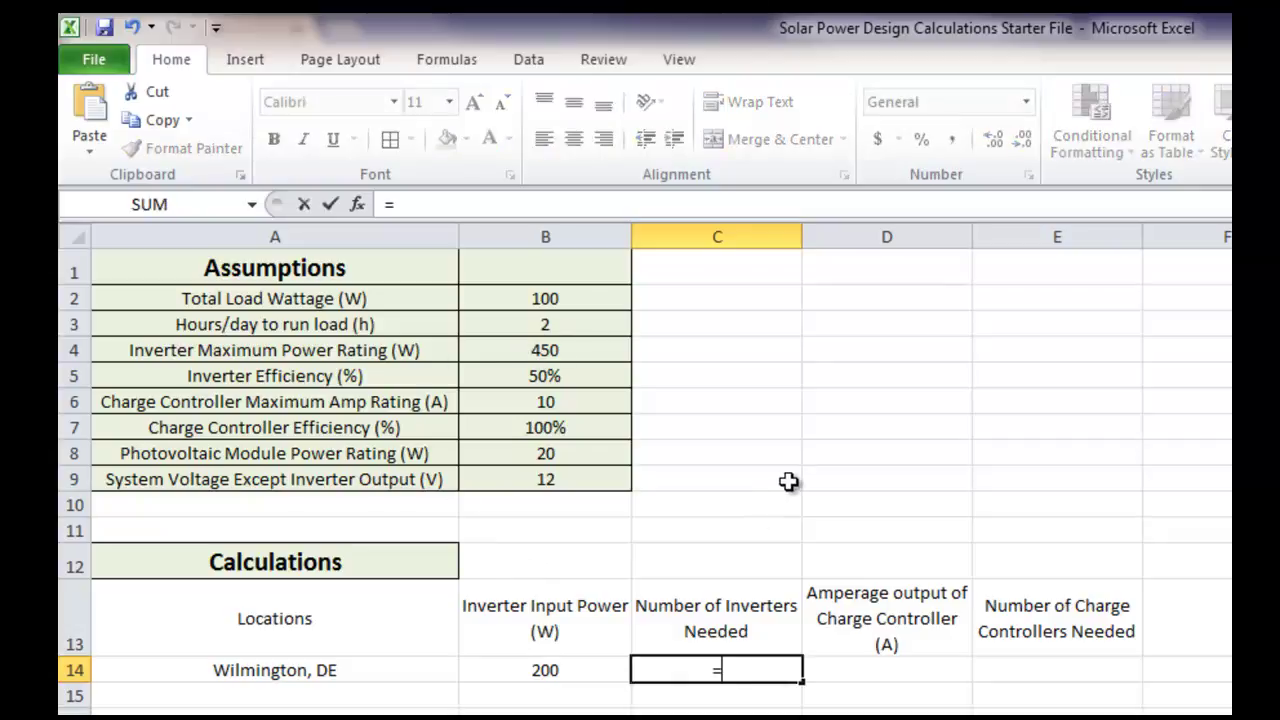
{"action": "left_click", "coordinate": [567, 670]}
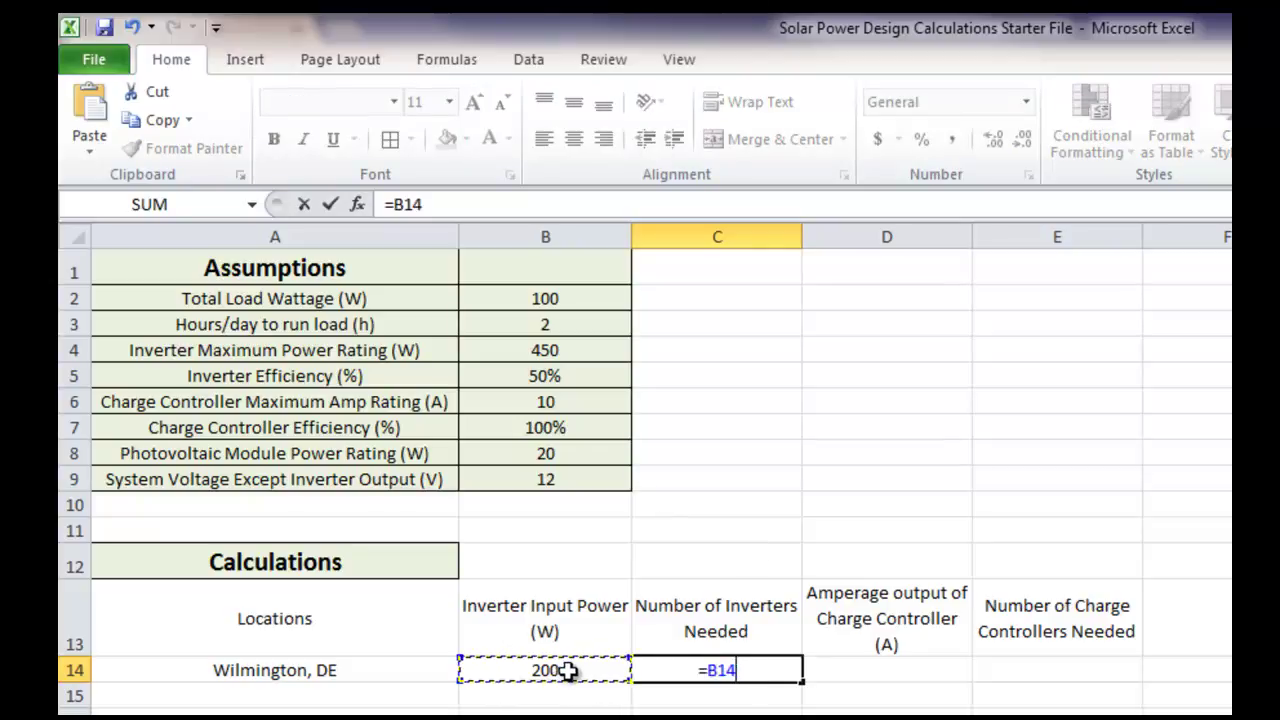
{"action": "type", "text": "/"}
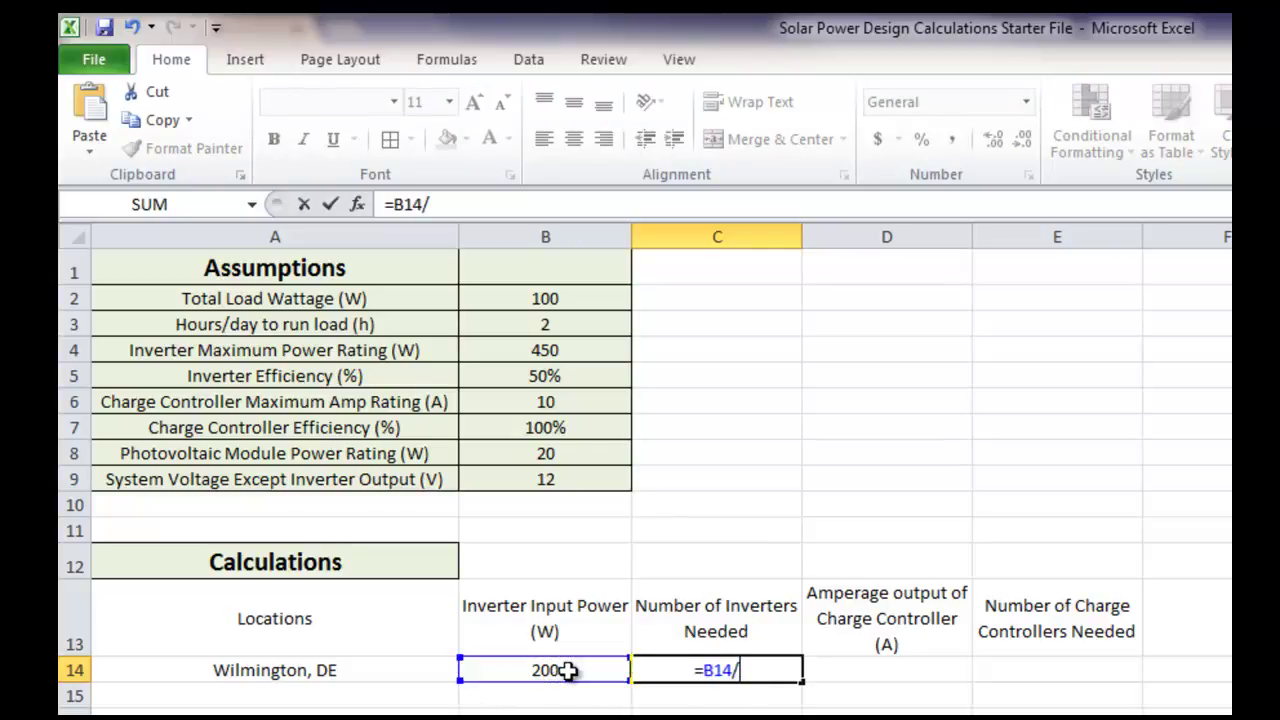
{"action": "left_click", "coordinate": [551, 350]}
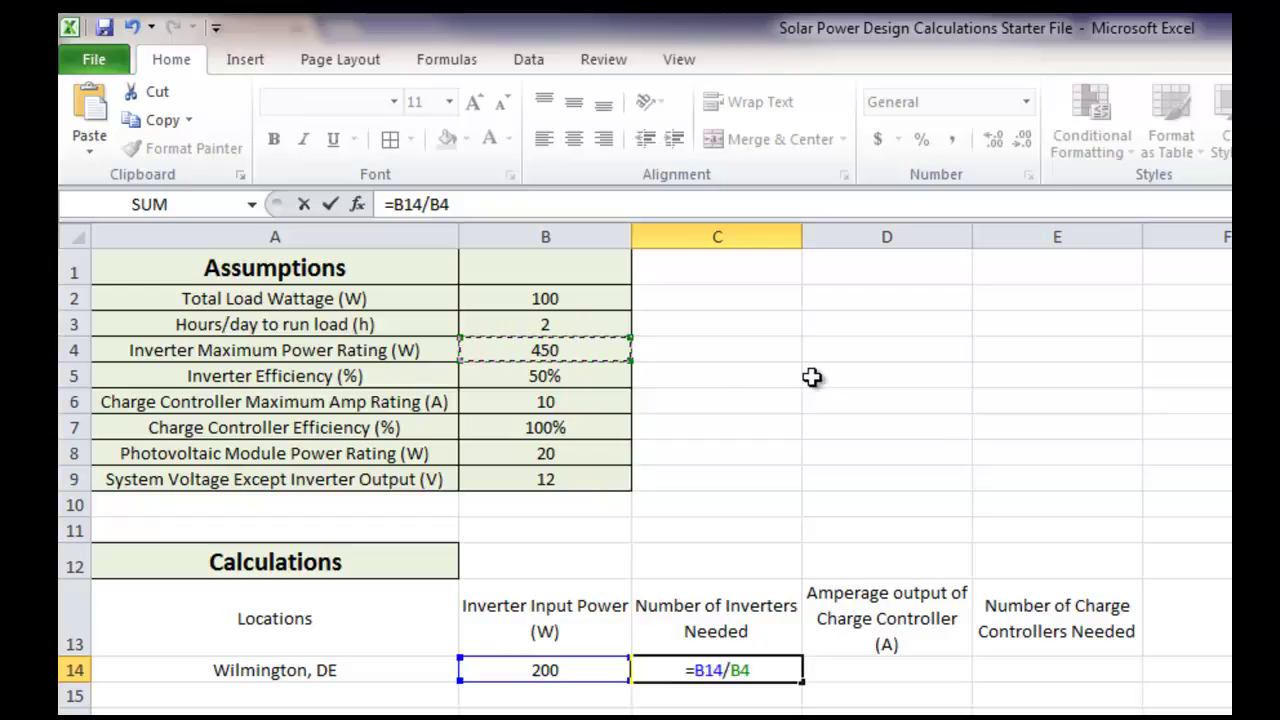
{"action": "key", "text": "Return"}
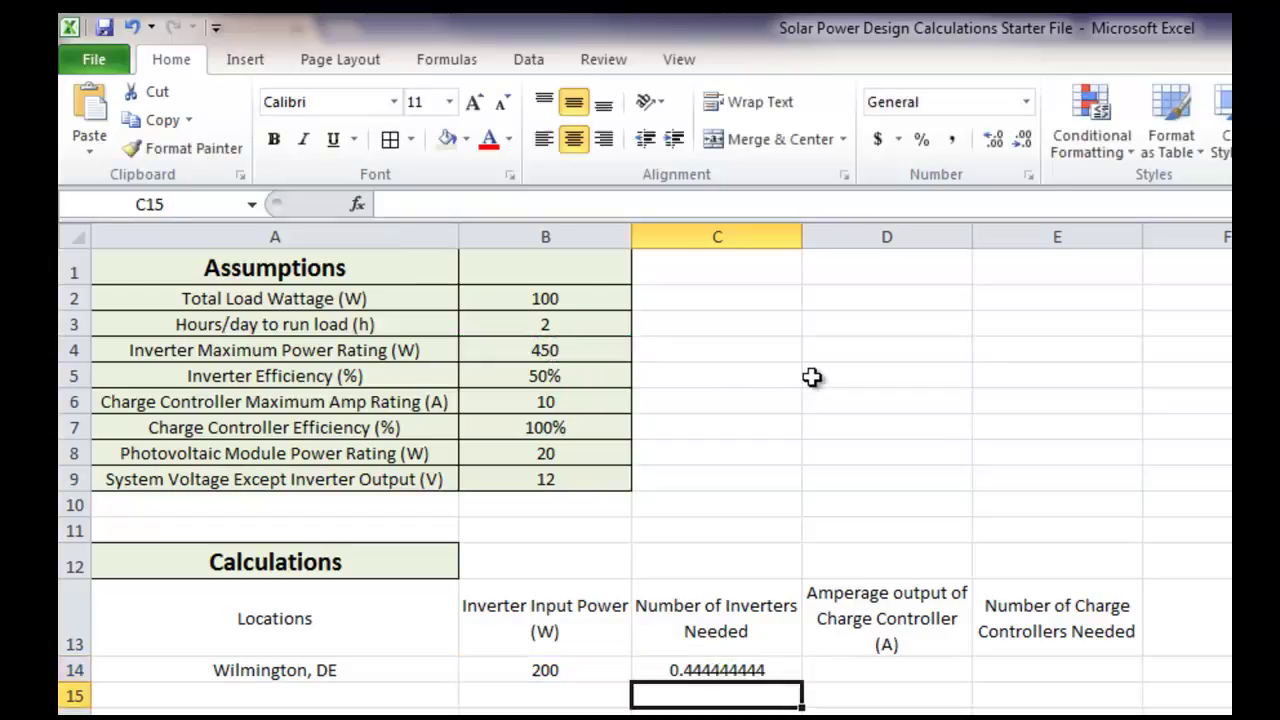
Step: Wrap C14's formula as =CEILING(B14/B4,1) so the inverter count rounds up to 1
{"action": "left_click", "coordinate": [713, 673]}
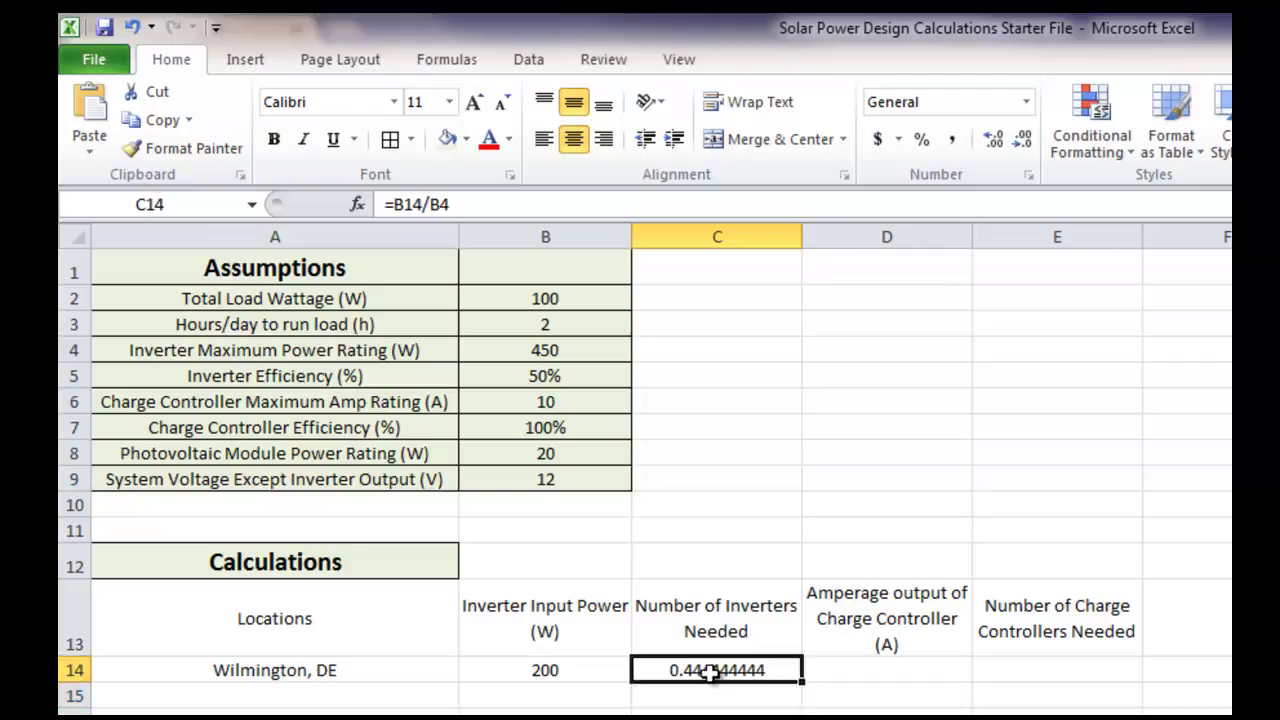
{"action": "double_click", "coordinate": [712, 673]}
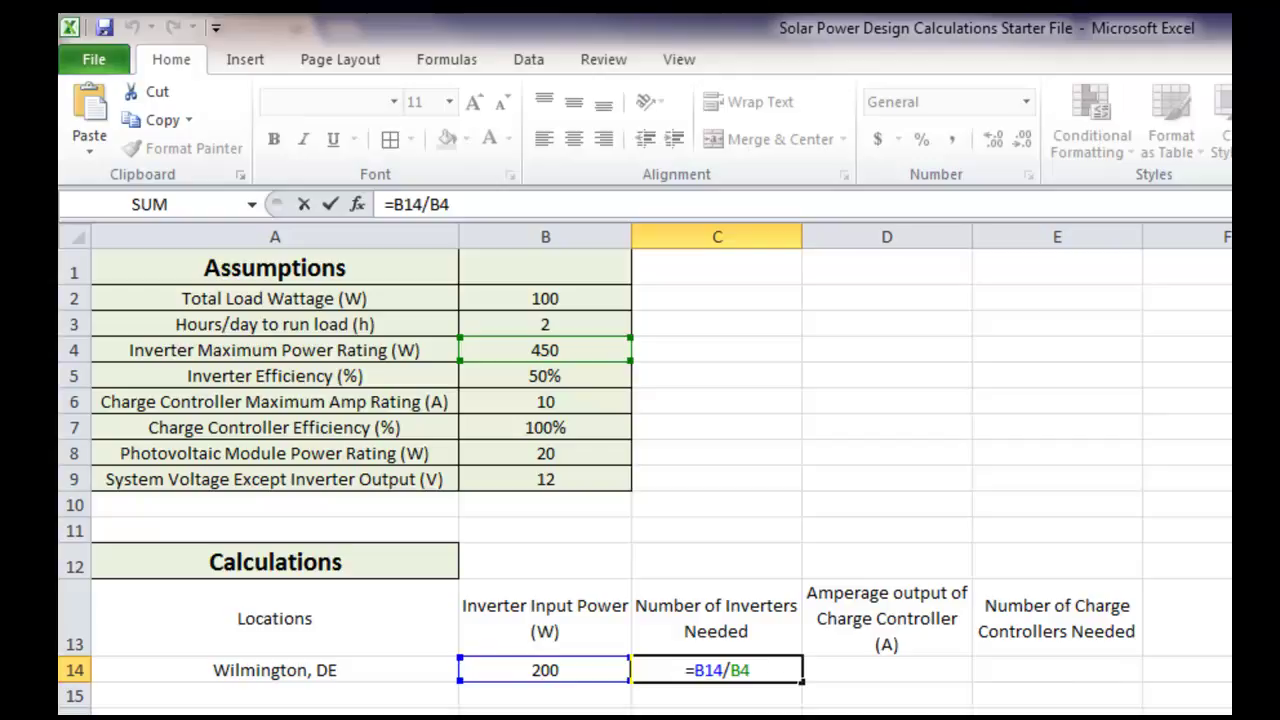
{"action": "type", "text": "ce"}
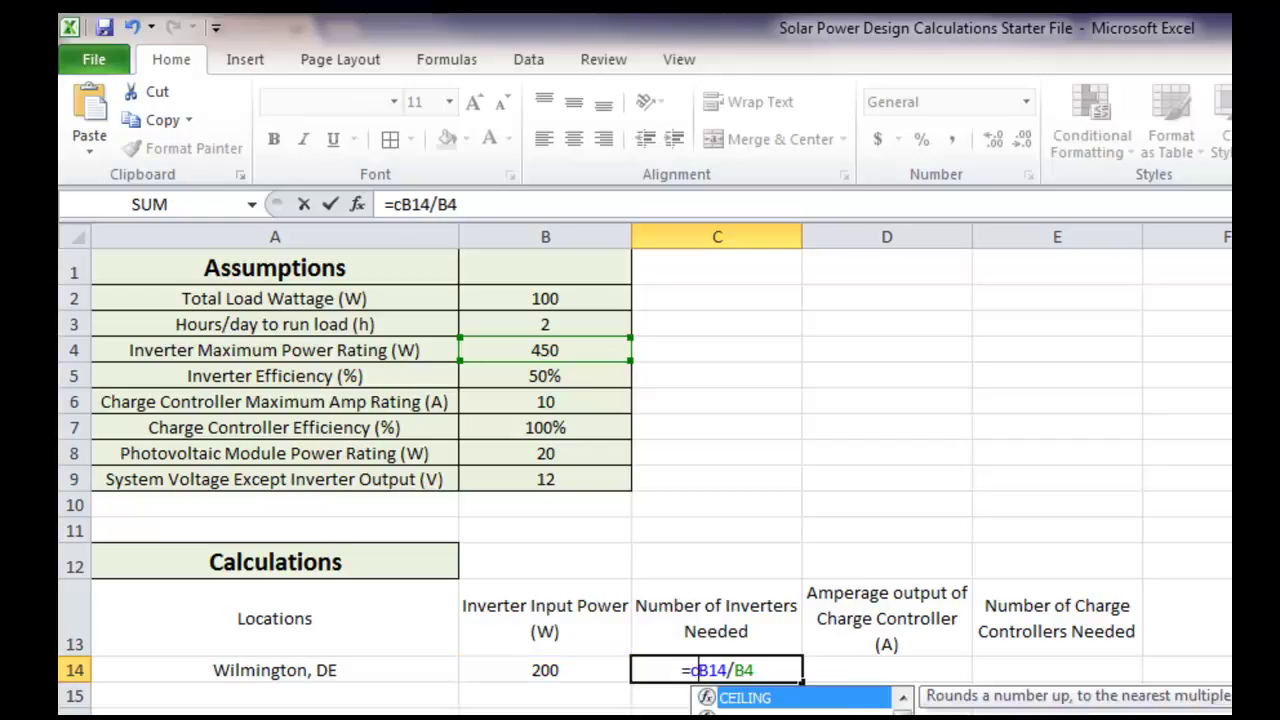
{"action": "type", "text": "iling"}
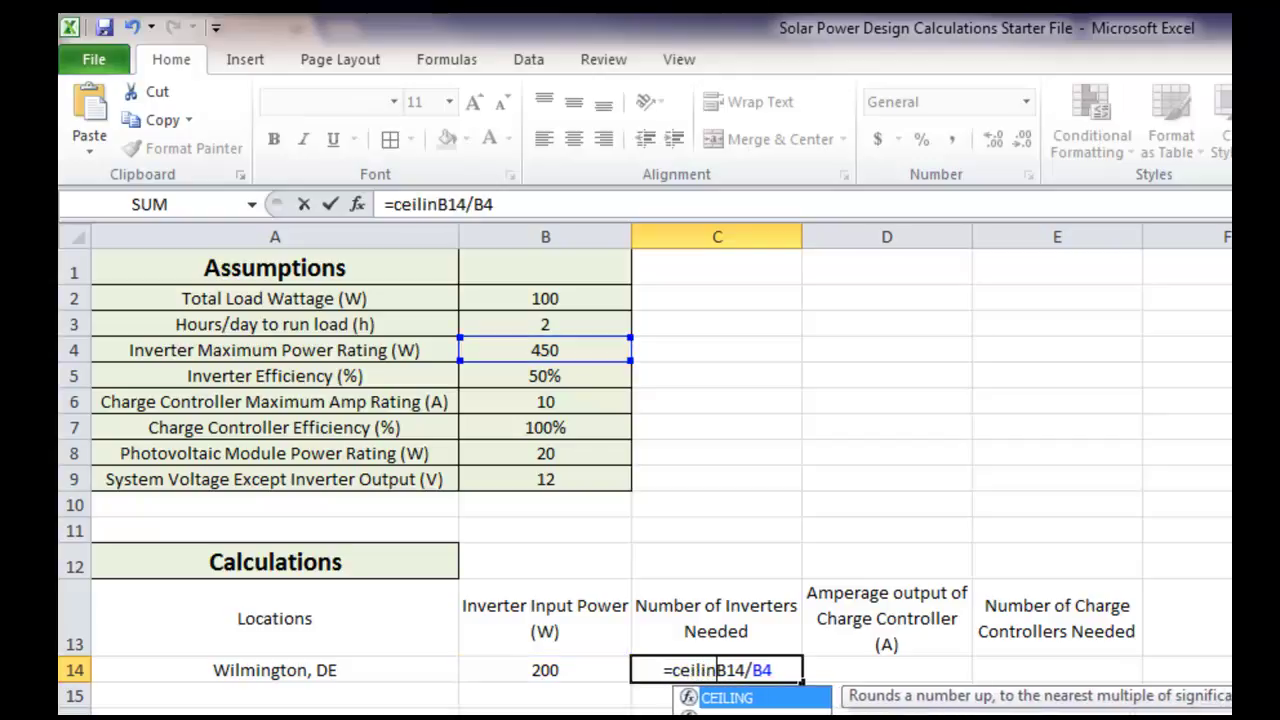
{"action": "type", "text": "("}
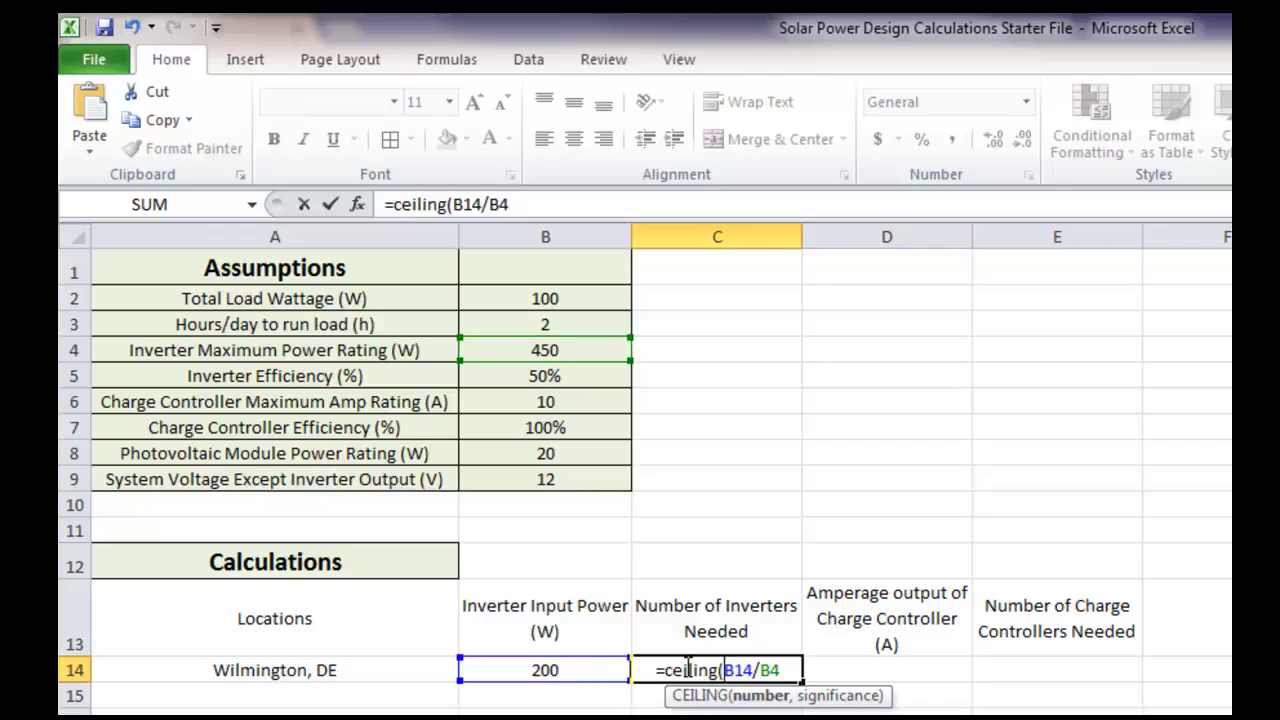
{"action": "left_click", "coordinate": [785, 670]}
{"action": "type", "text": ",1"}
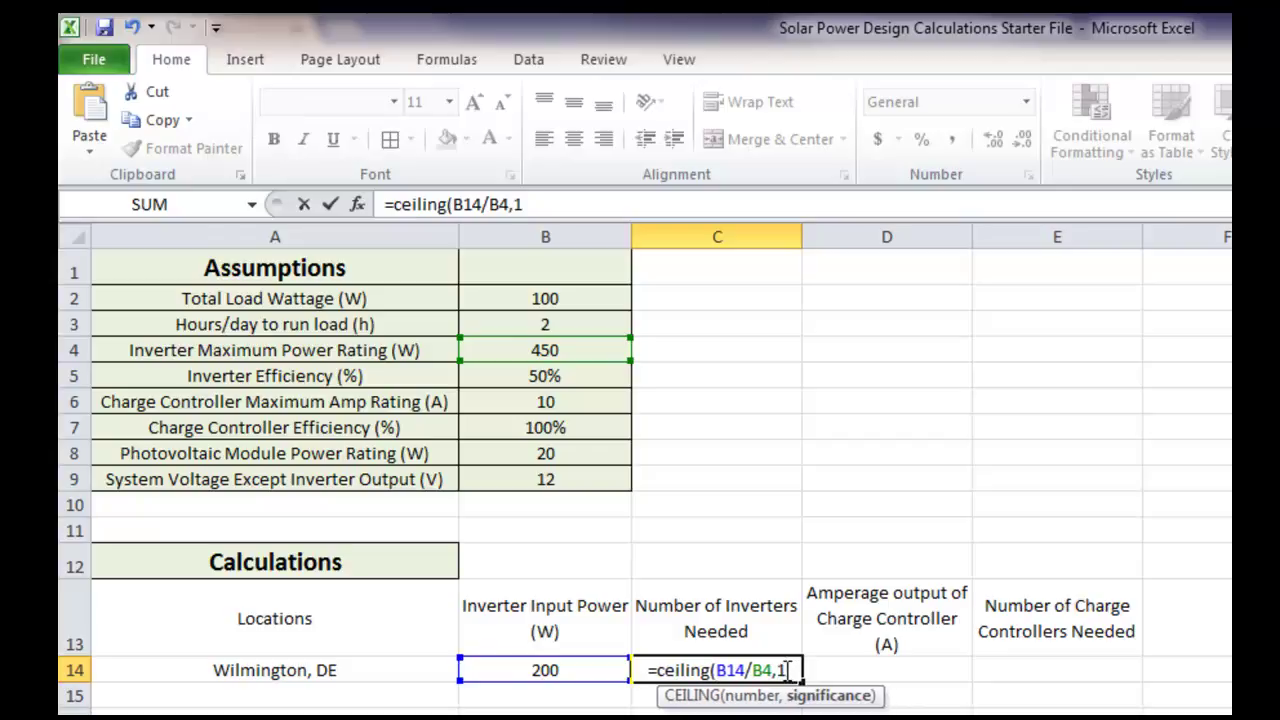
{"action": "type", "text": ")"}
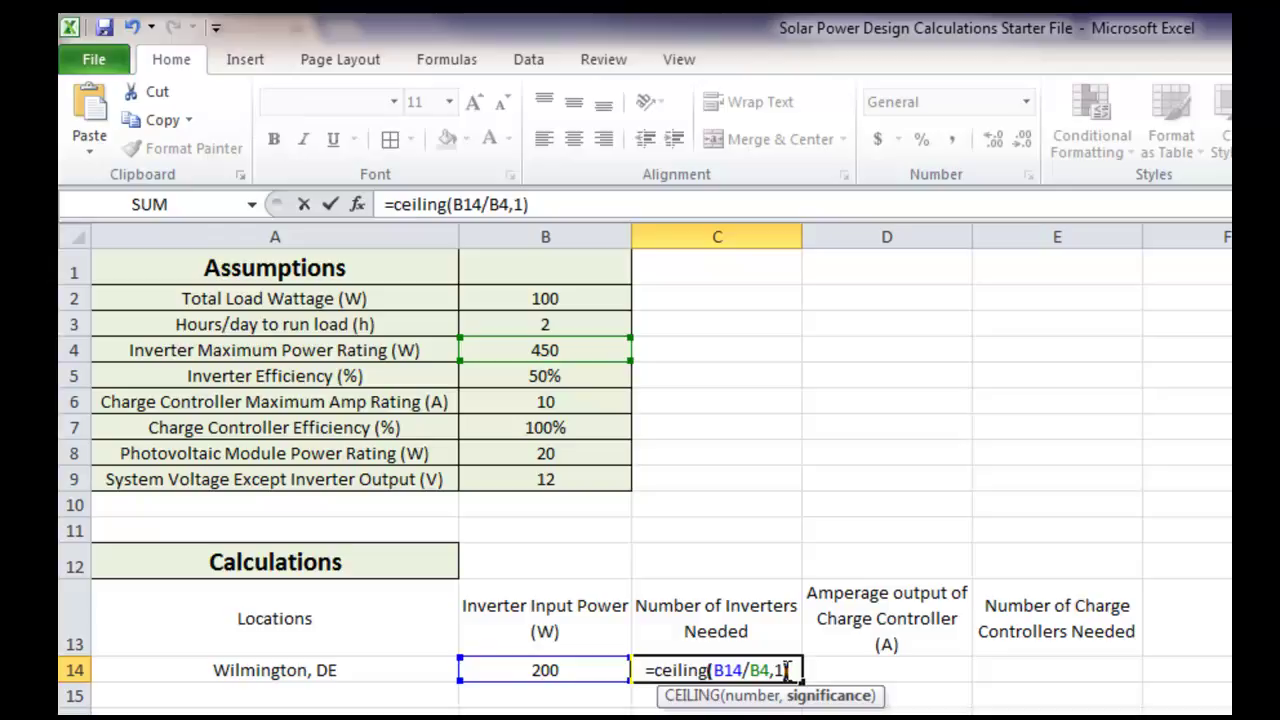
{"action": "key", "text": "Return"}
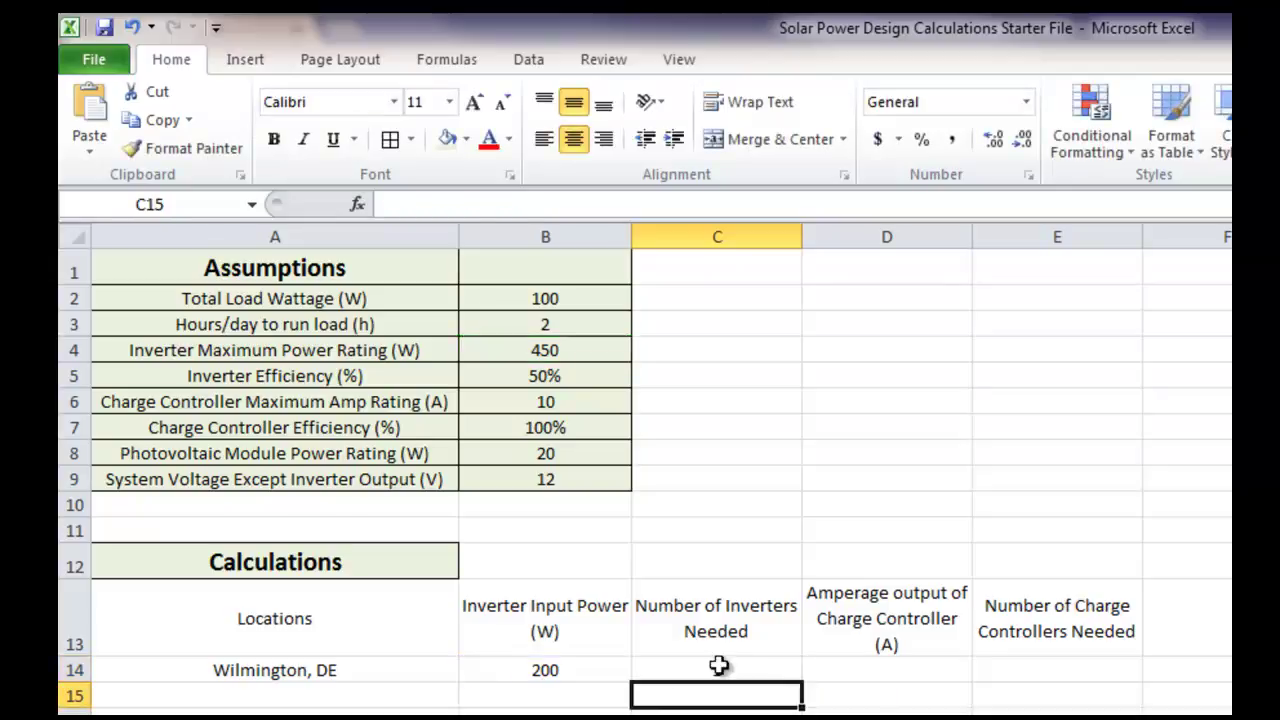
{"action": "left_click", "coordinate": [719, 665]}
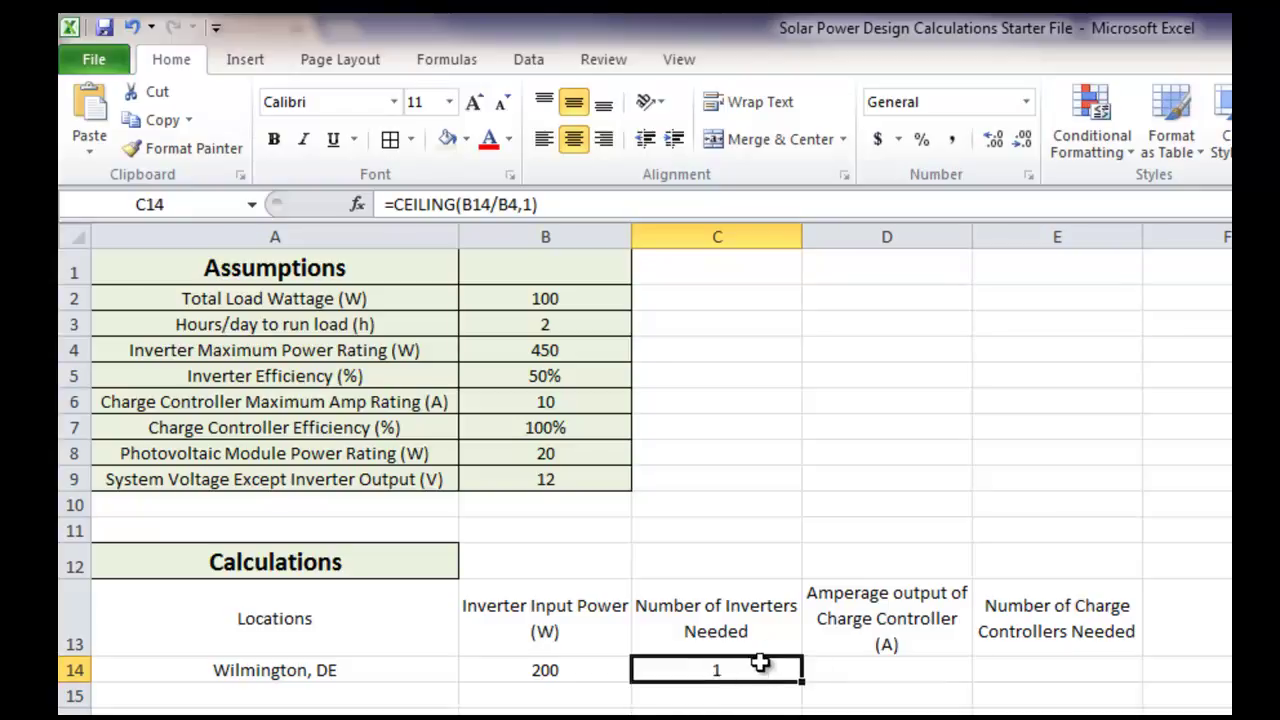
Step: Enter =B14/B9 in D14, giving a charge controller amperage of 16.66666667 A
{"action": "left_click", "coordinate": [890, 673]}
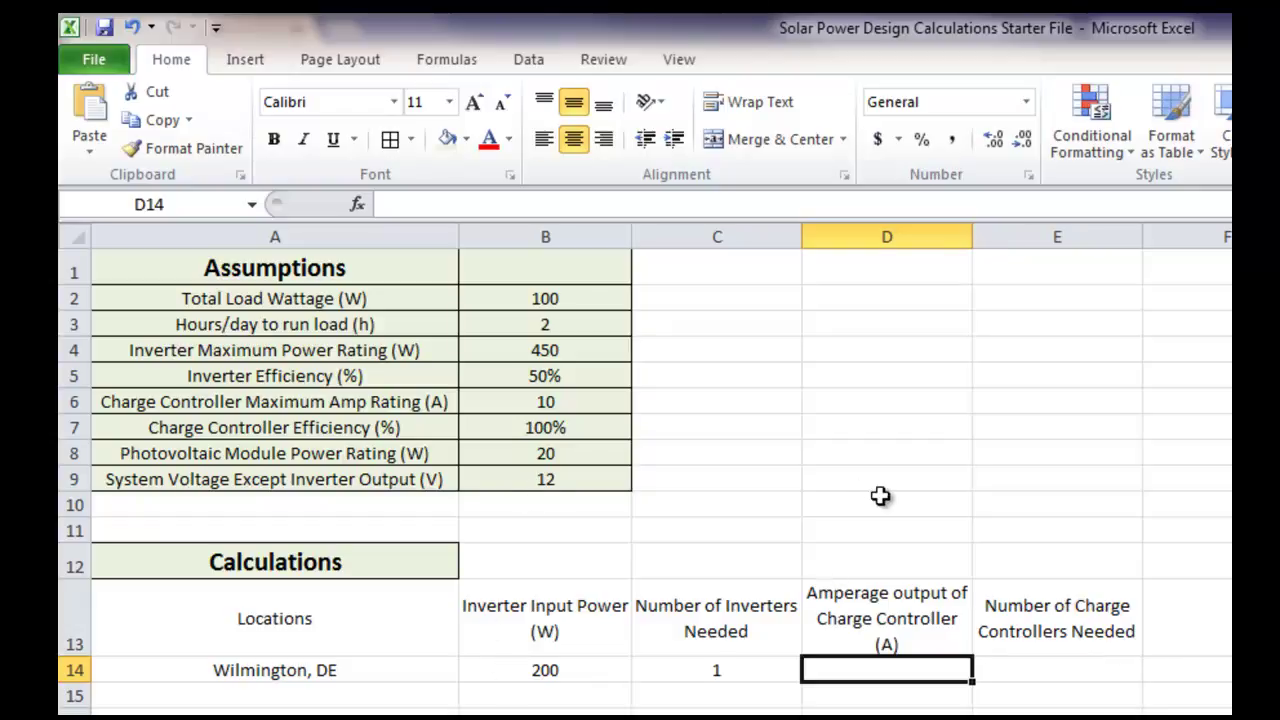
{"action": "type", "text": "="}
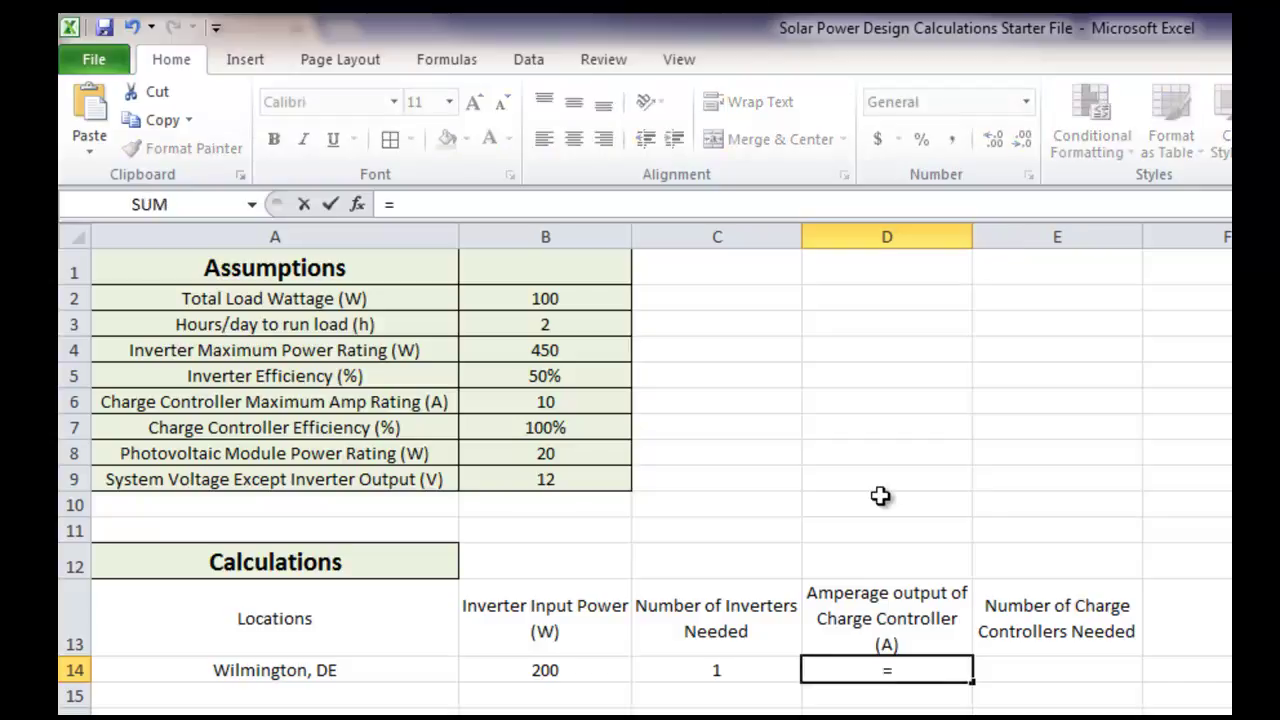
{"action": "left_click", "coordinate": [547, 670]}
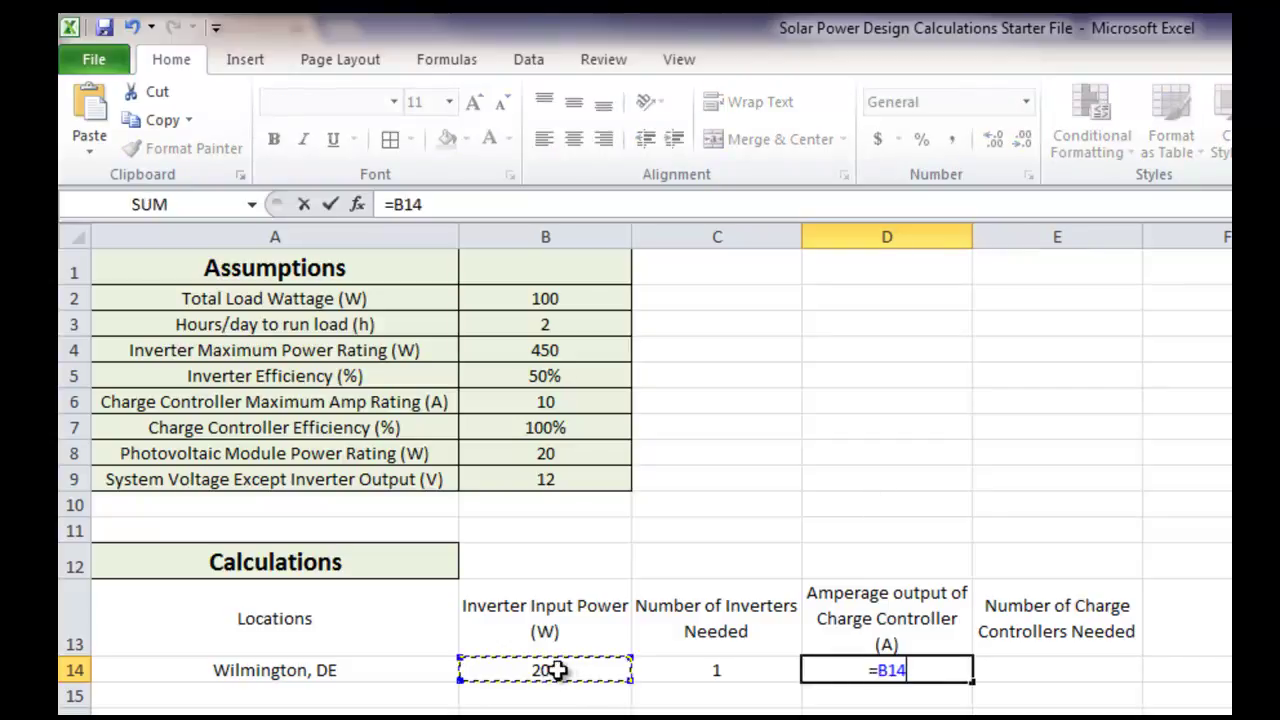
{"action": "type", "text": "/"}
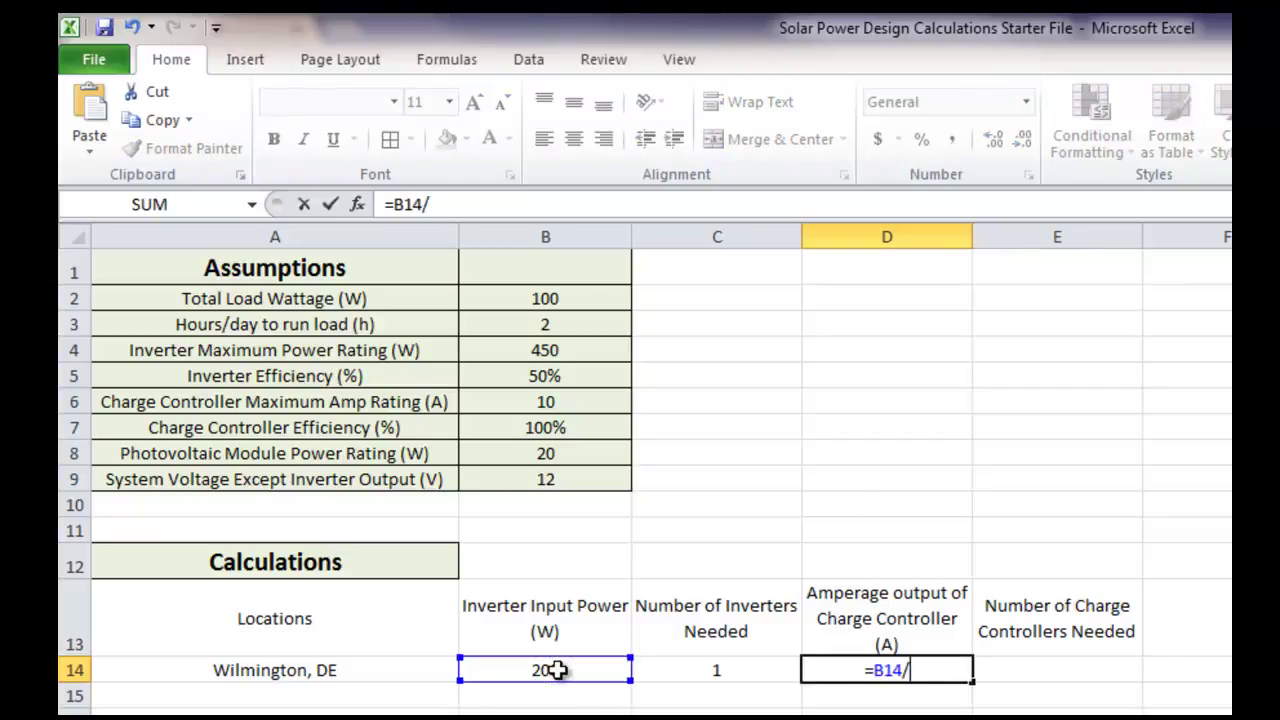
{"action": "left_click", "coordinate": [579, 479]}
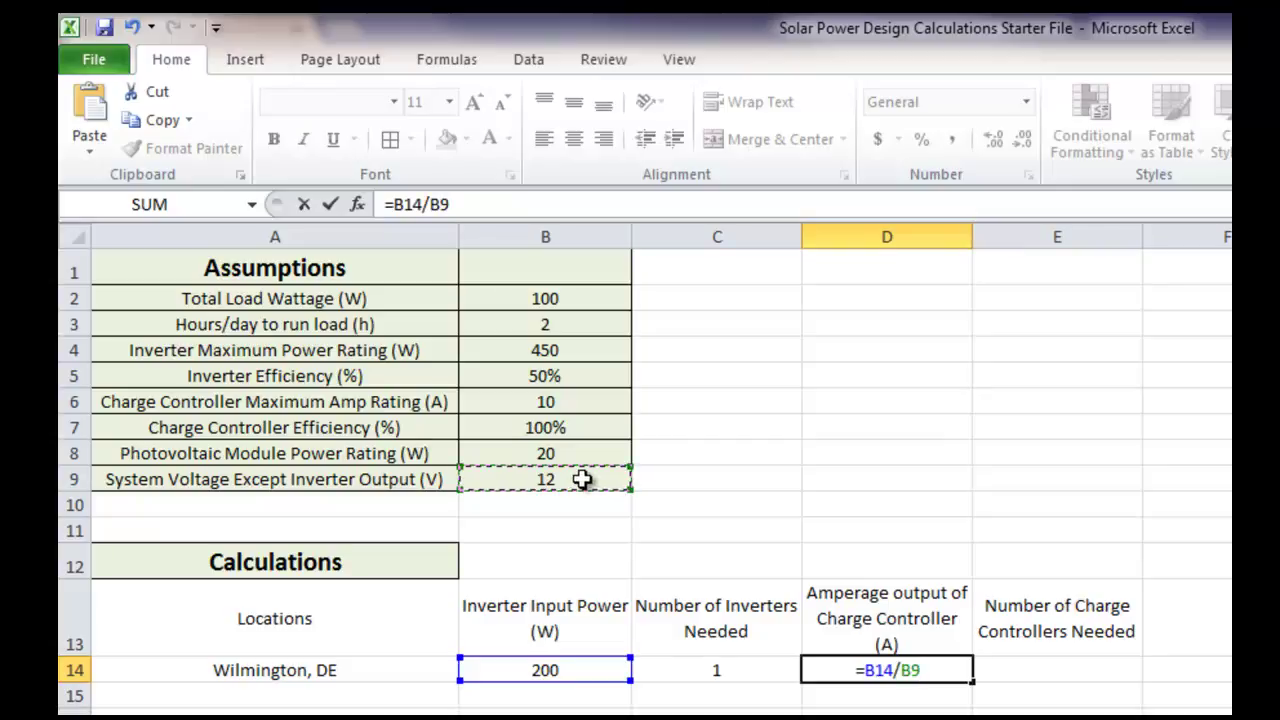
{"action": "key", "text": "Return"}
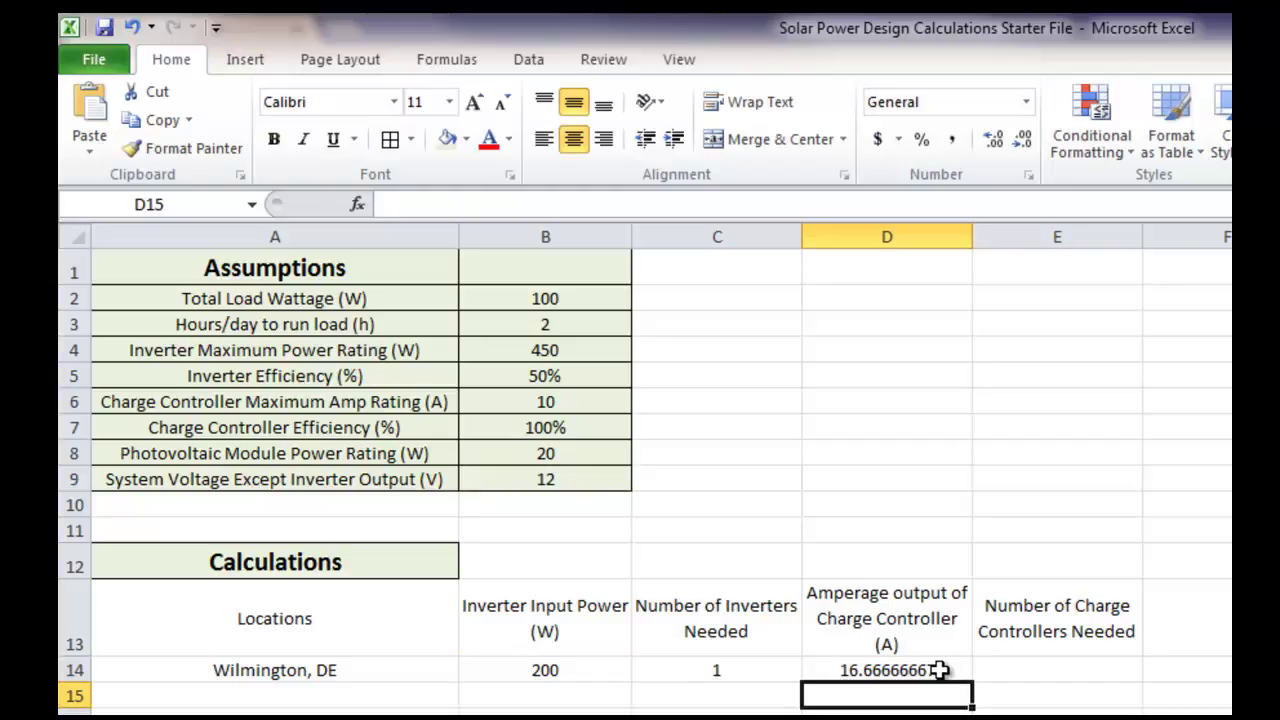
Step: Enter =D14/B6 in E14, then wrap it as =CEILING(D14/B6,1) to get 2 charge controllers
{"action": "left_click", "coordinate": [1042, 670]}
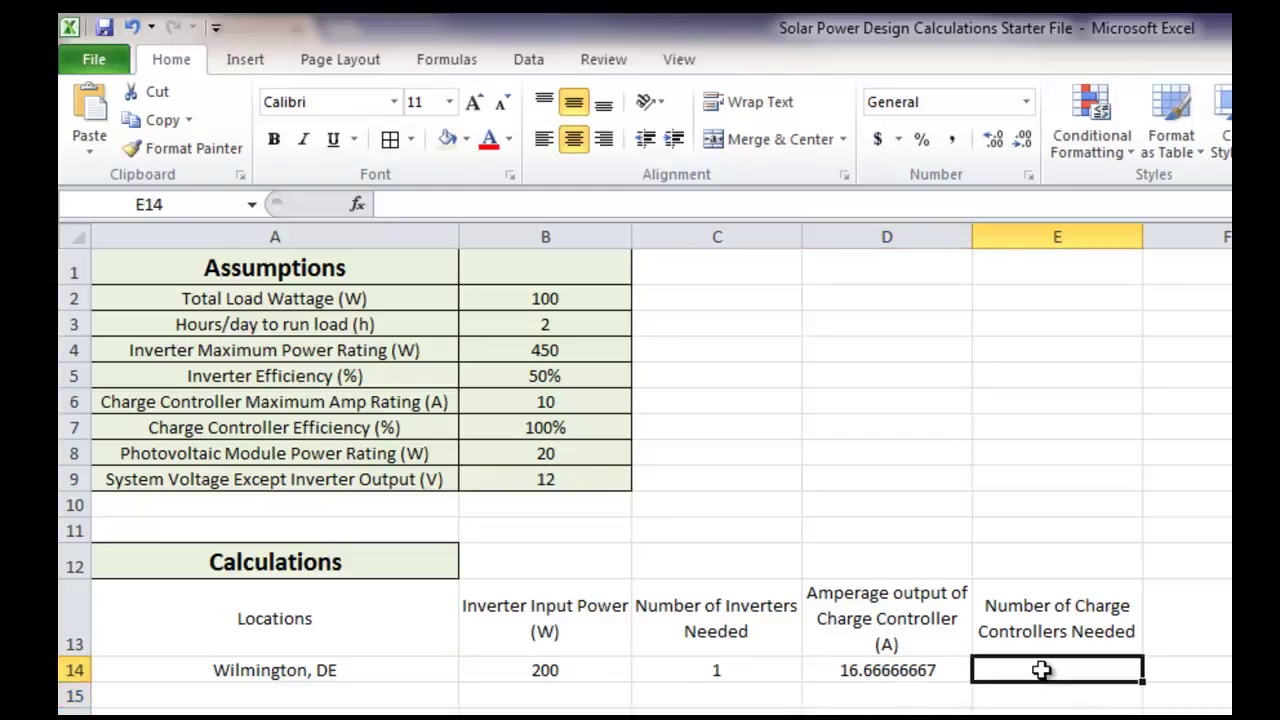
{"action": "type", "text": "="}
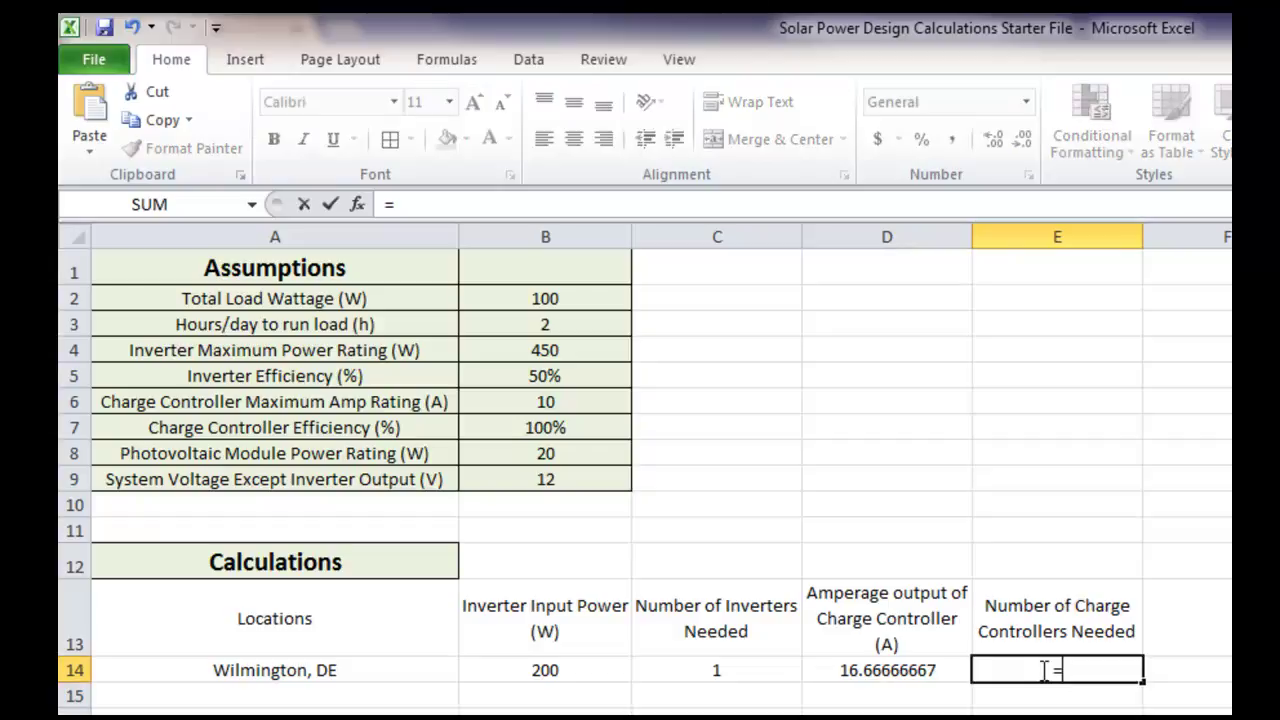
{"action": "left_click", "coordinate": [900, 670]}
{"action": "type", "text": "/"}
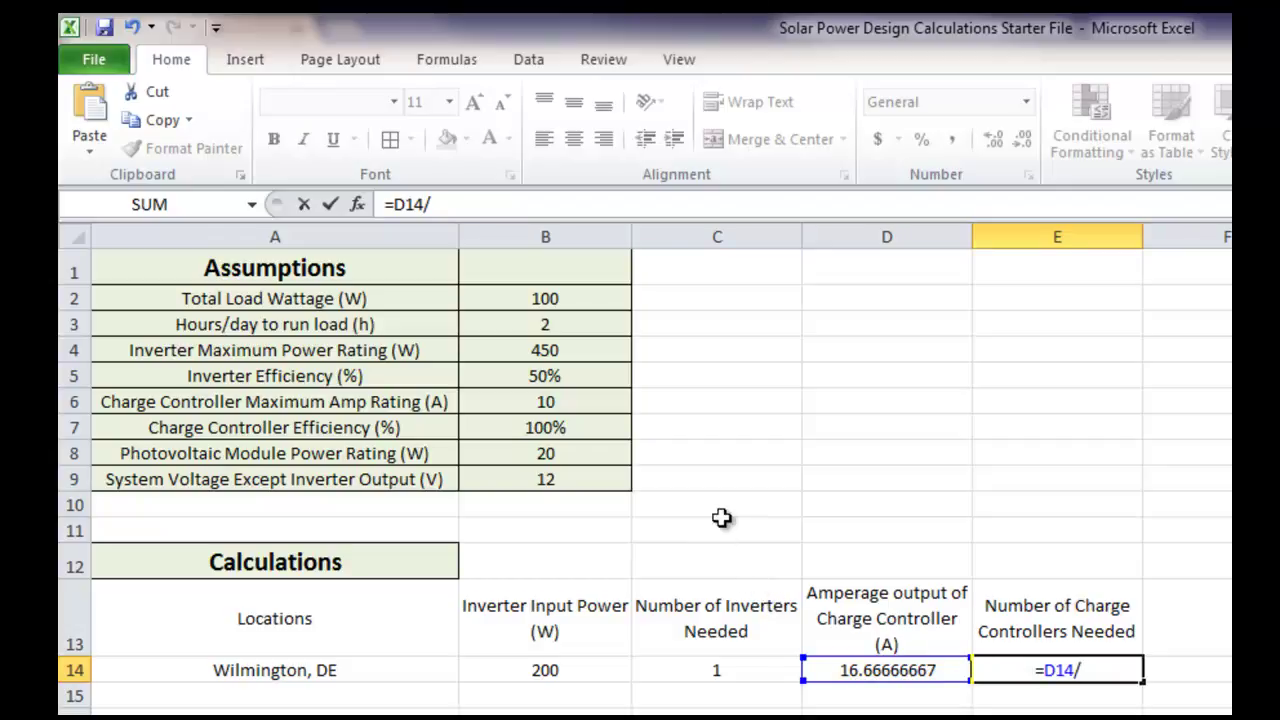
{"action": "left_click", "coordinate": [571, 401]}
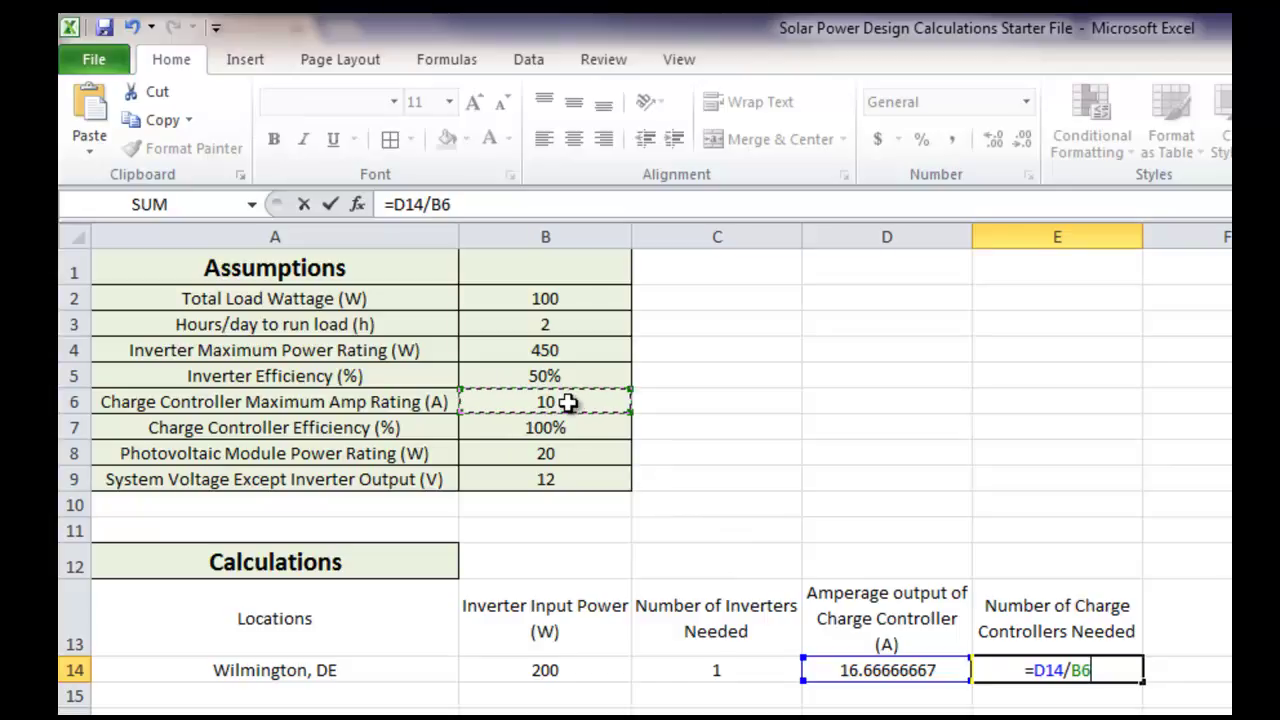
{"action": "key", "text": "Return"}
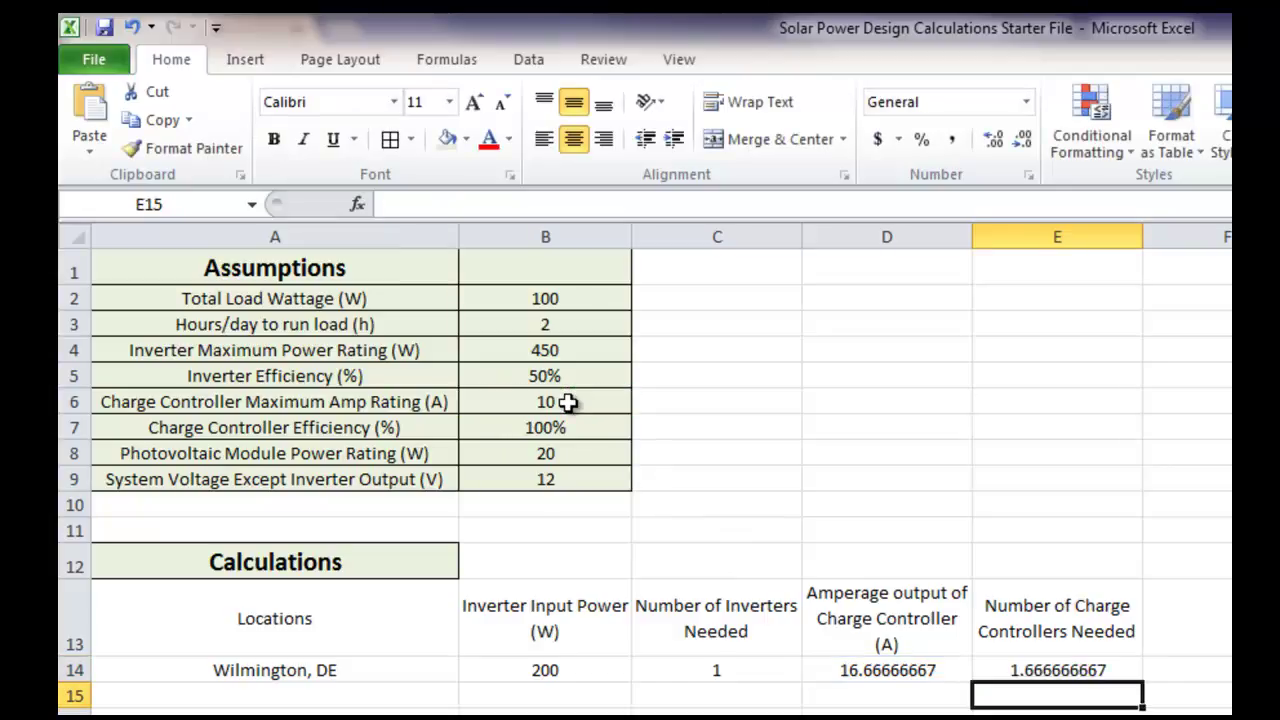
{"action": "double_click", "coordinate": [1044, 672]}
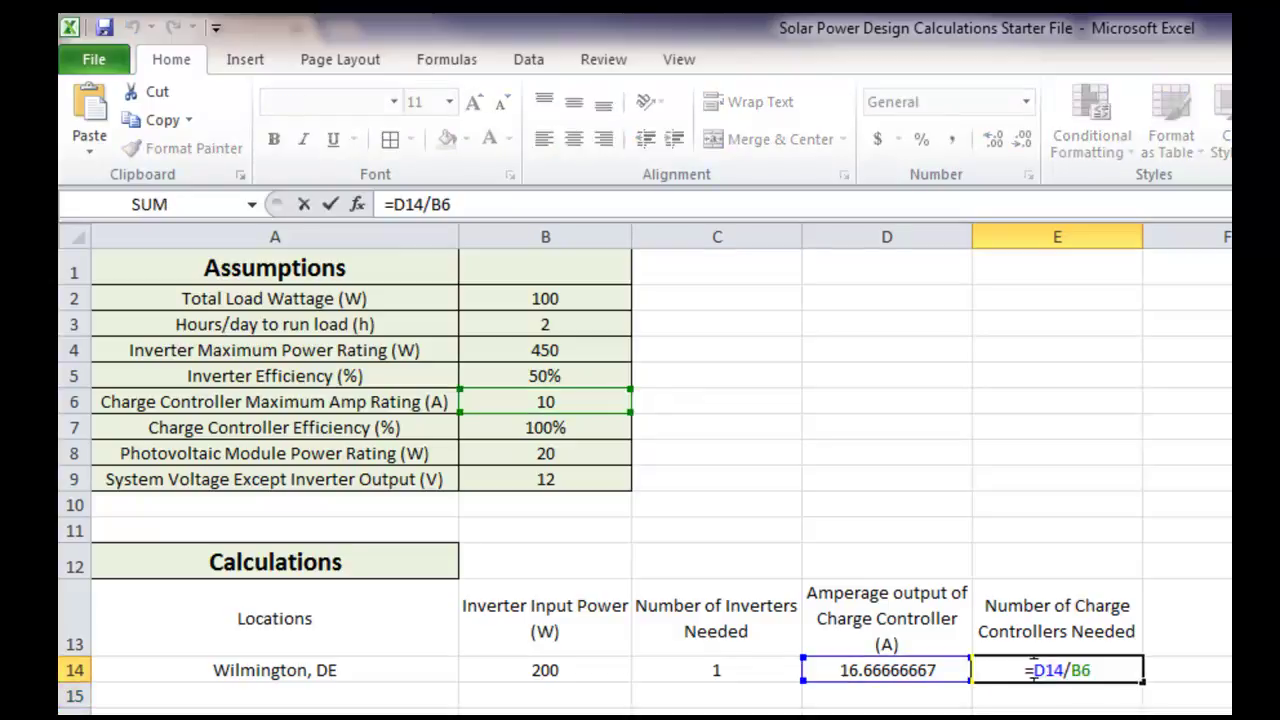
{"action": "type", "text": "ceiling"}
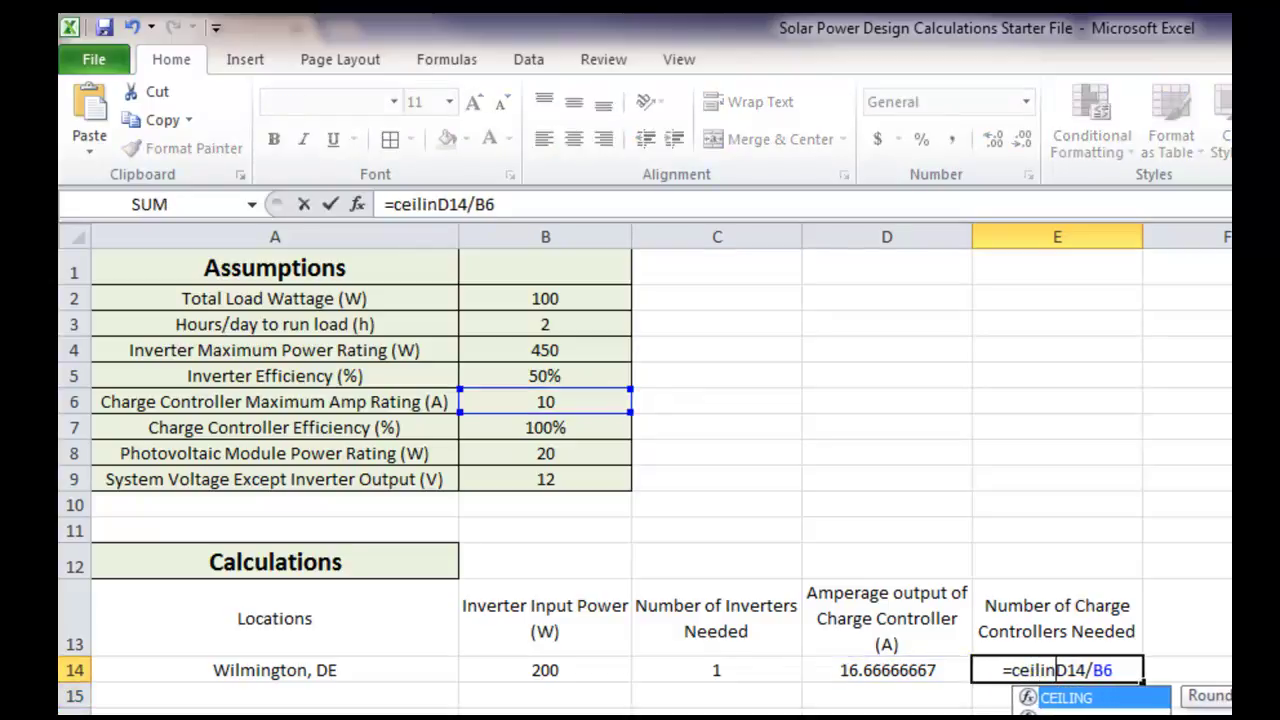
{"action": "type", "text": "("}
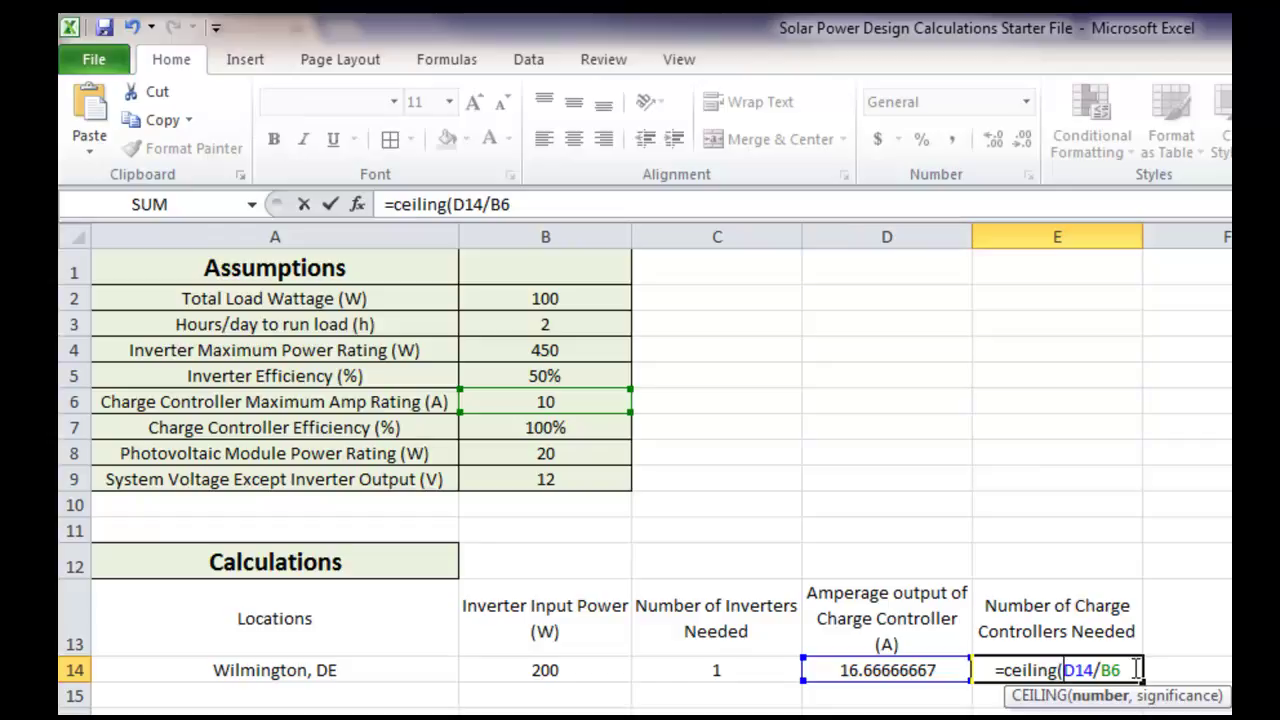
{"action": "type", "text": ",1"}
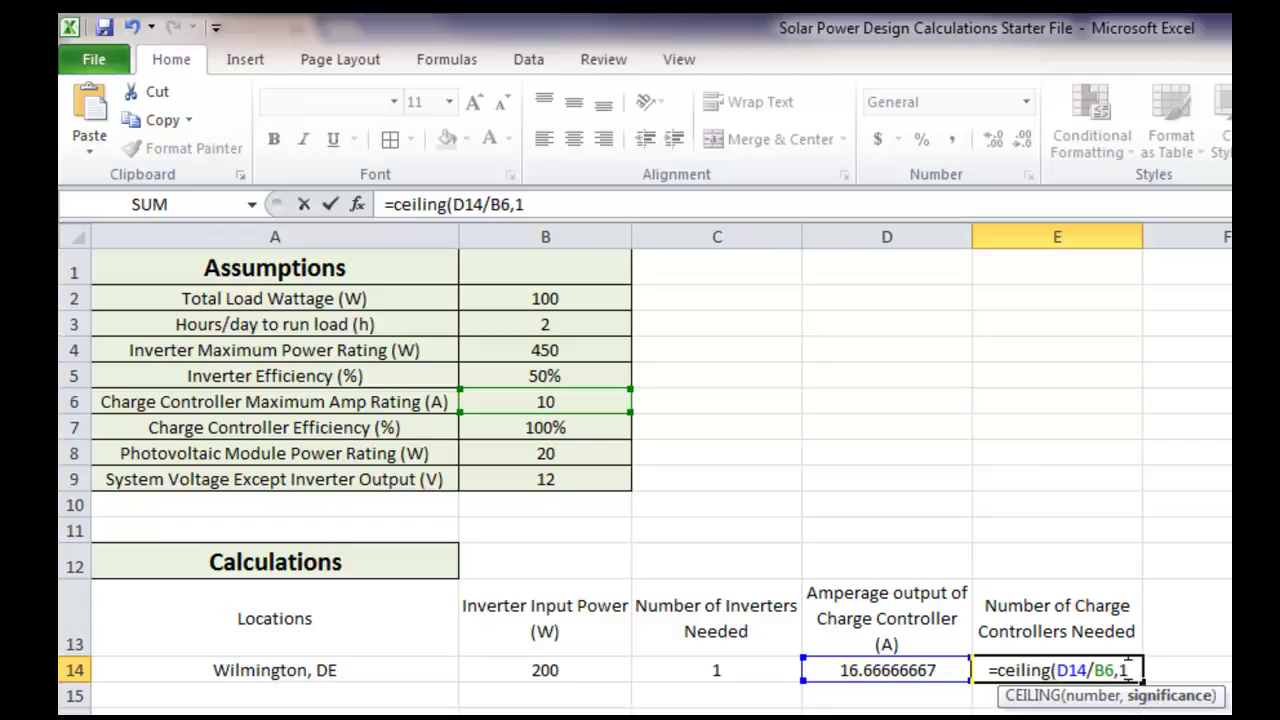
{"action": "key", "text": "Return"}
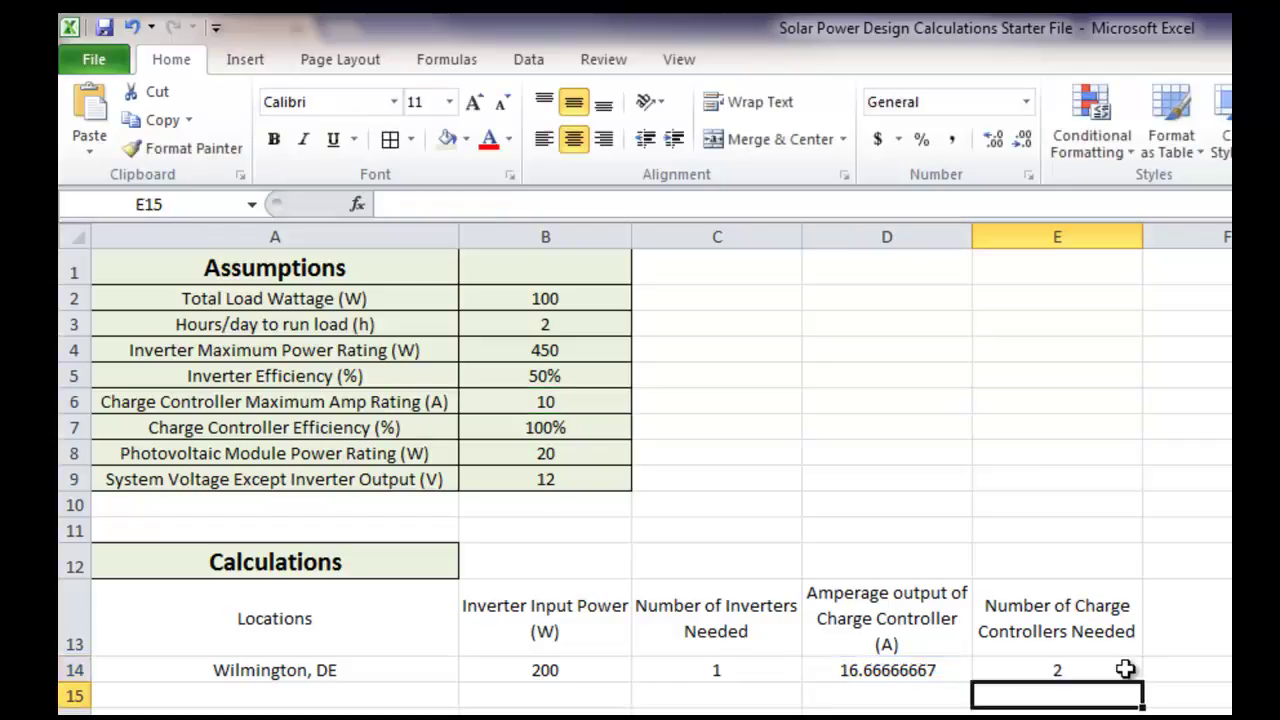
Step: Label A15 'Location #2' beneath Wilmington, DE in the Calculations table
{"action": "left_click", "coordinate": [273, 697]}
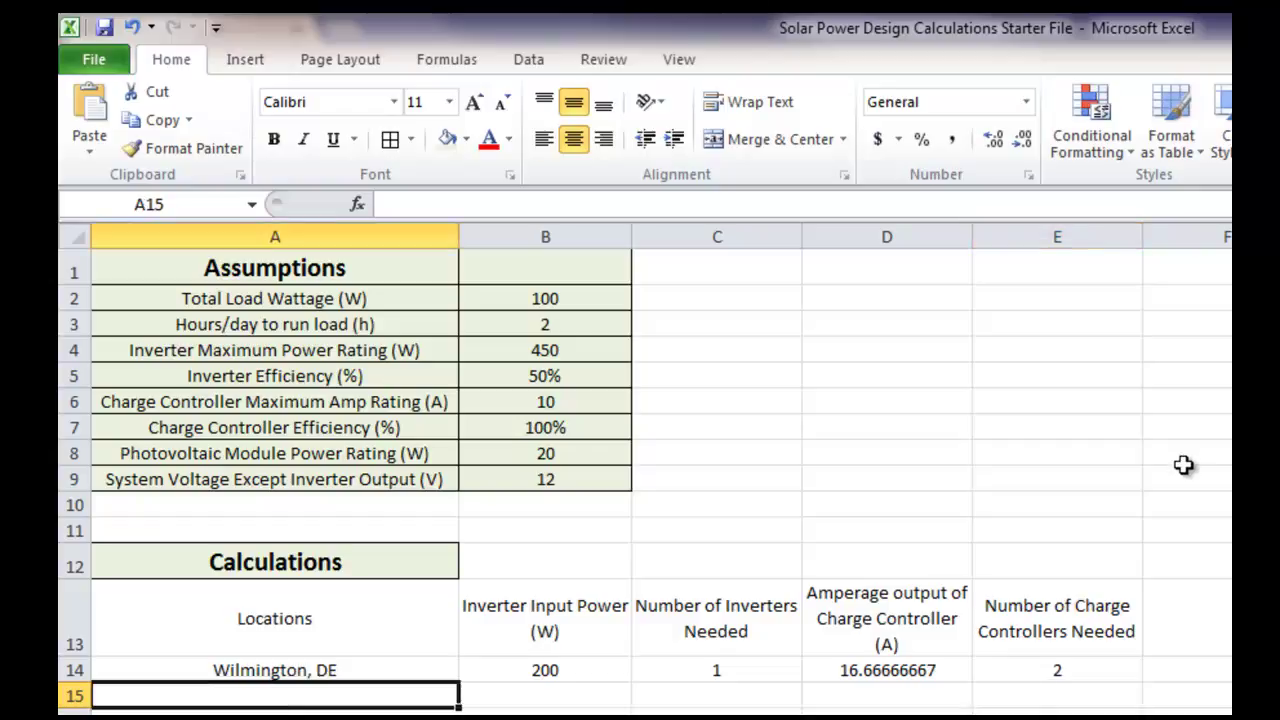
{"action": "type", "text": "Locati"}
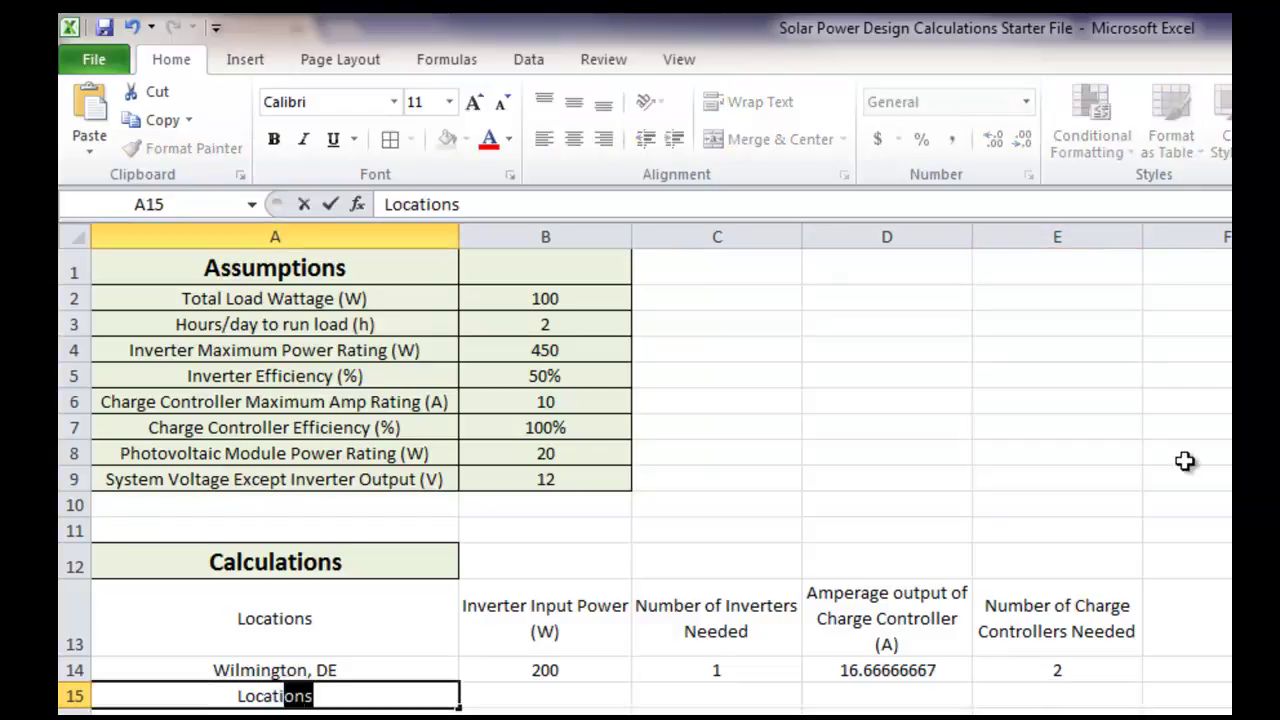
{"action": "type", "text": "on #2"}
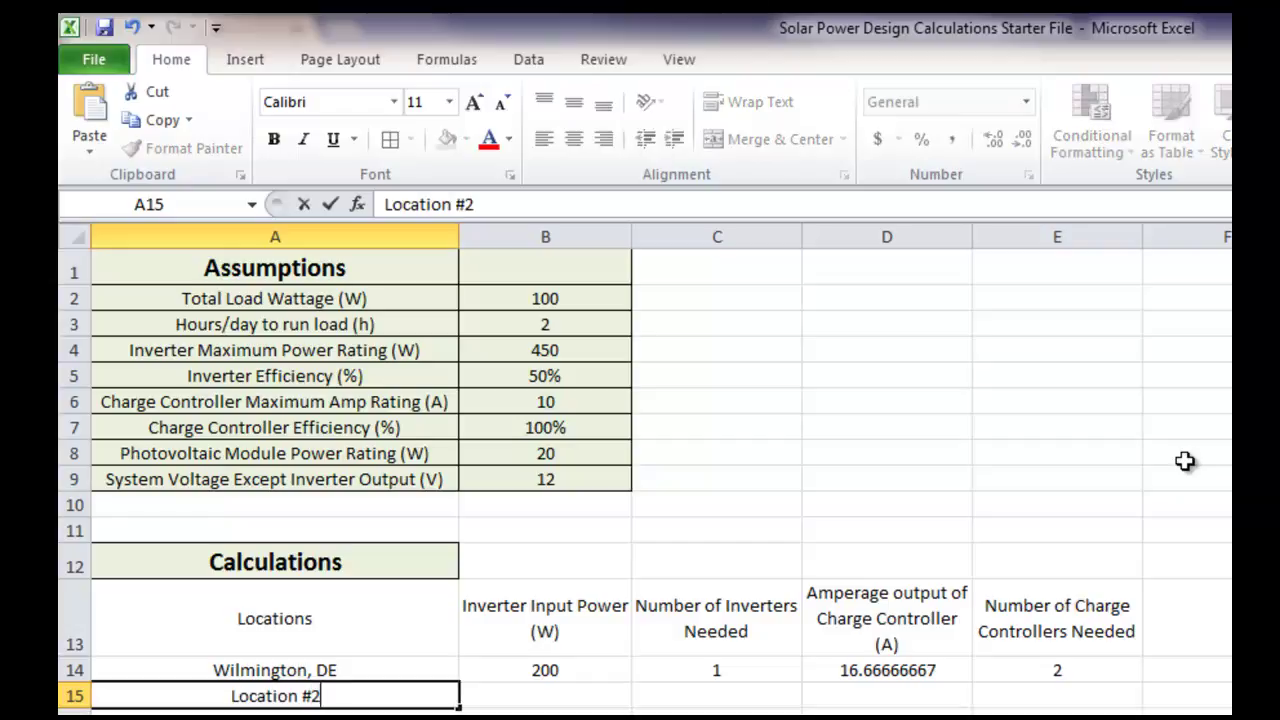
{"action": "key", "text": "Tab"}
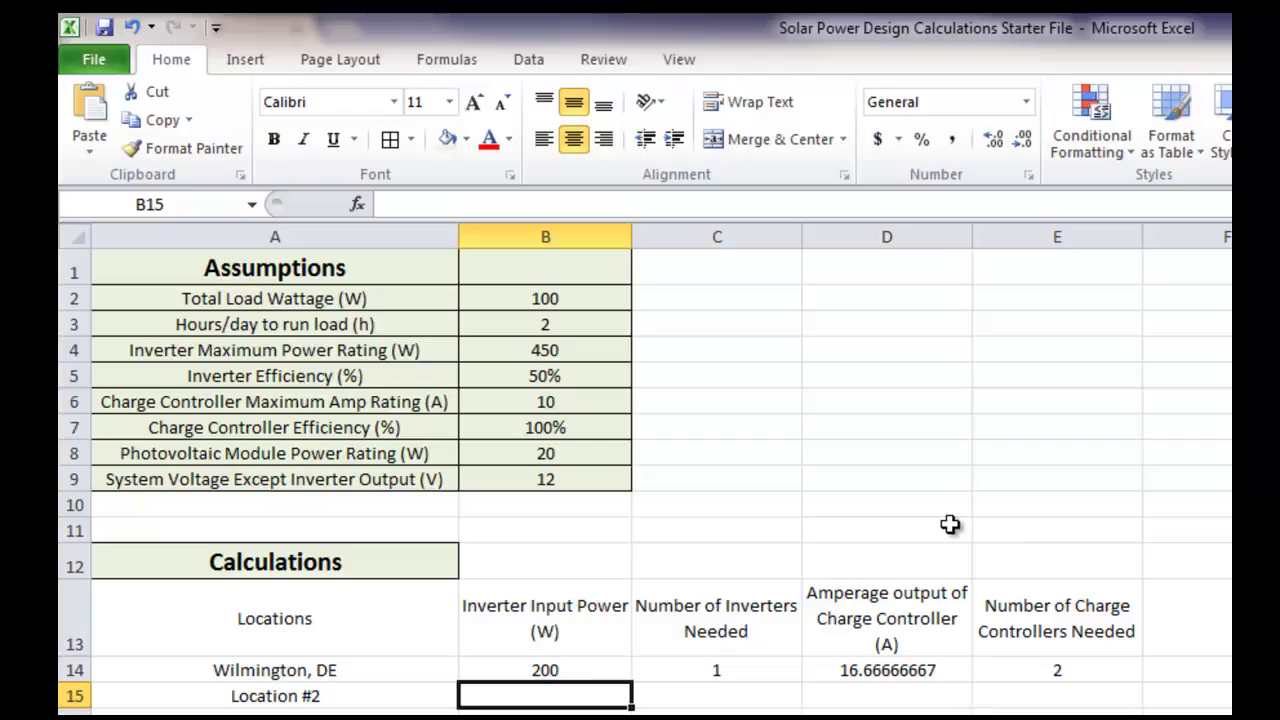
{"action": "left_click", "coordinate": [565, 668]}
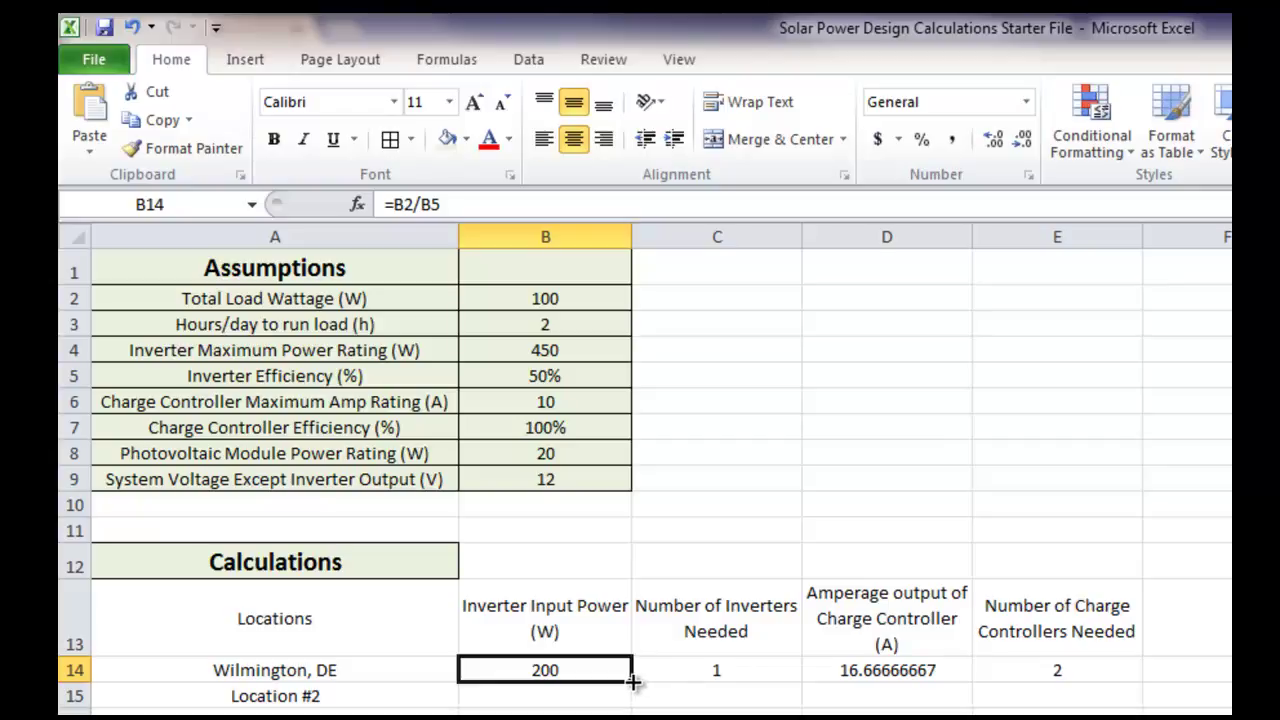
Step: Fill B14's formula down to B15, where it shifts to =B3/B6 and shows 0.2
{"action": "left_click_drag", "start_coordinate": [632, 681], "coordinate": [626, 699]}
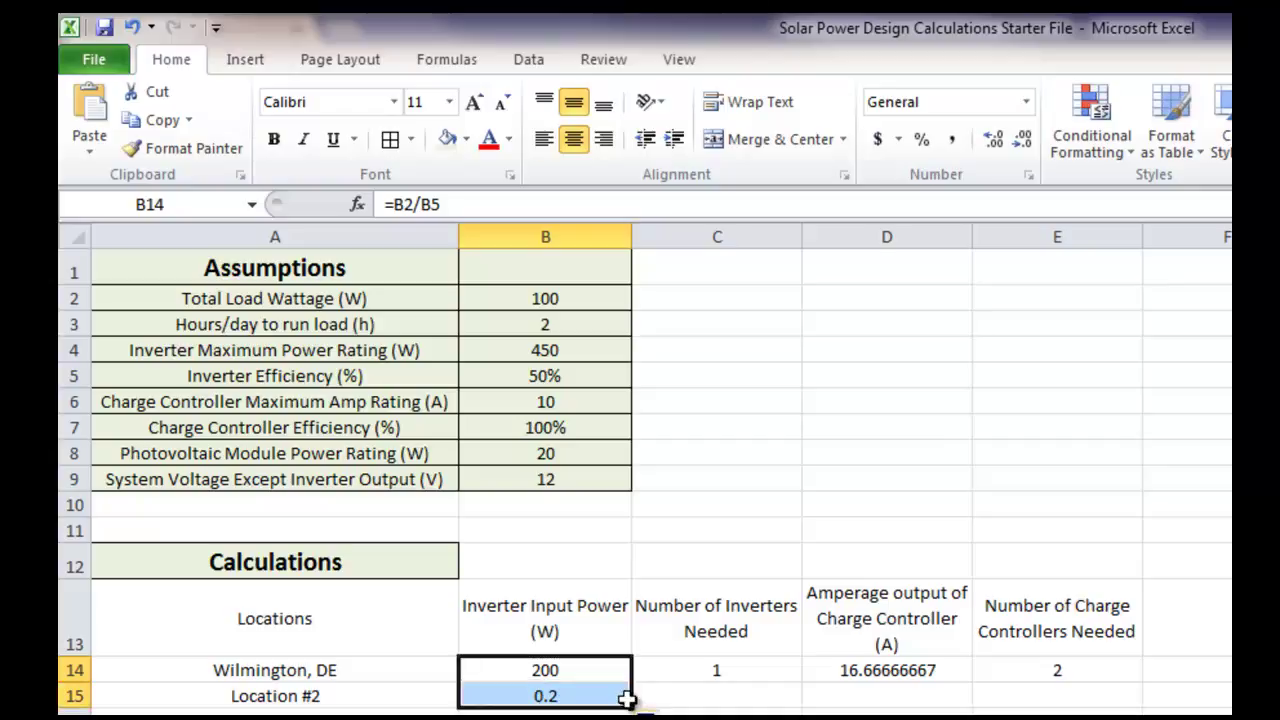
{"action": "double_click", "coordinate": [569, 671]}
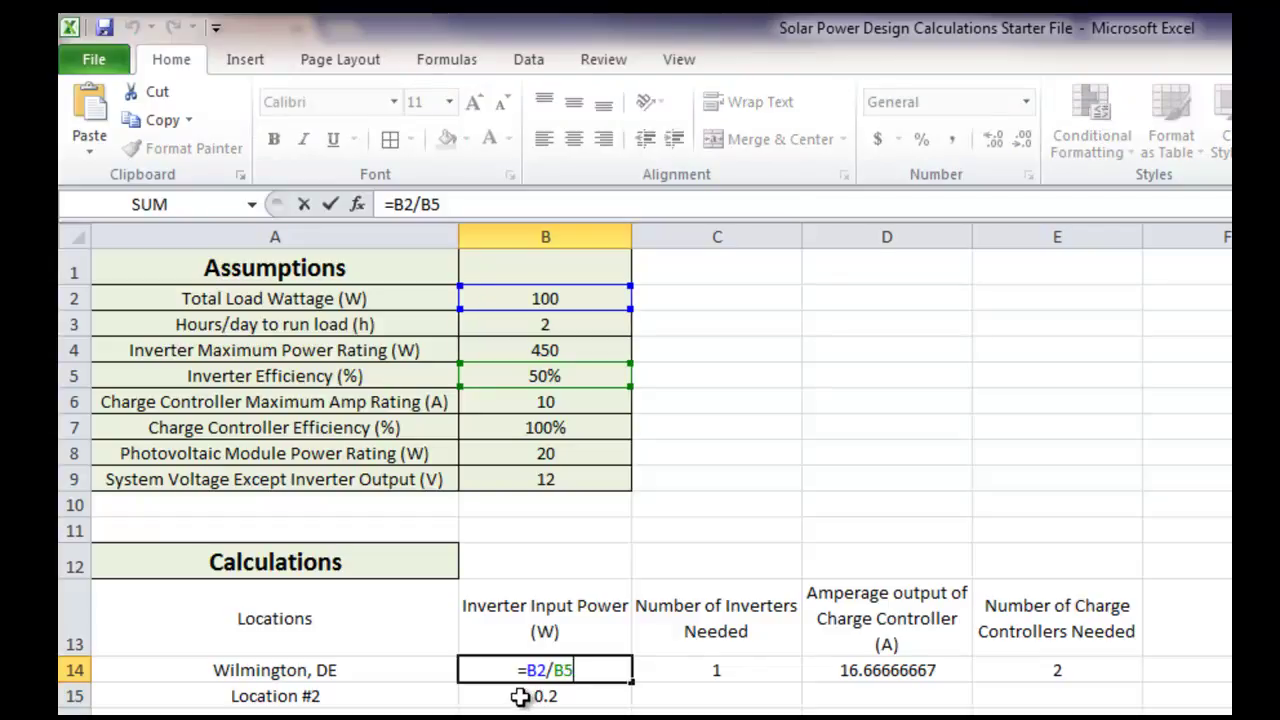
{"action": "left_click", "coordinate": [520, 697]}
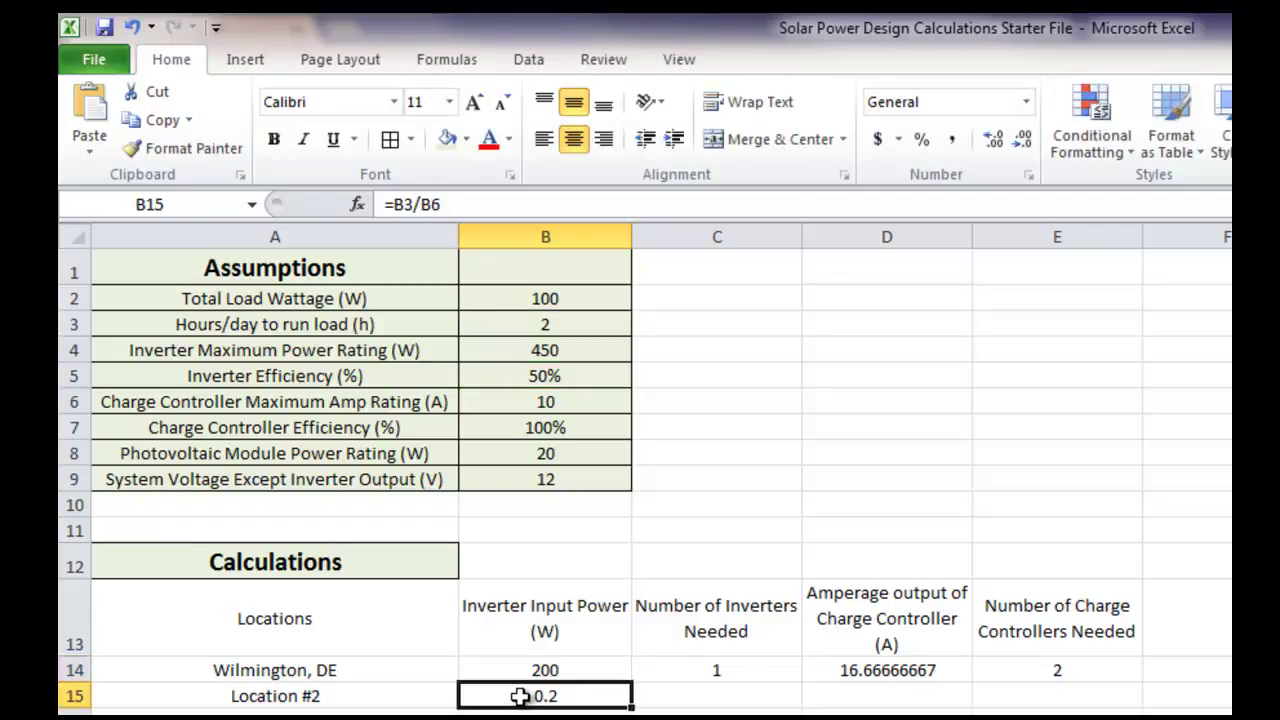
{"action": "double_click", "coordinate": [520, 697]}
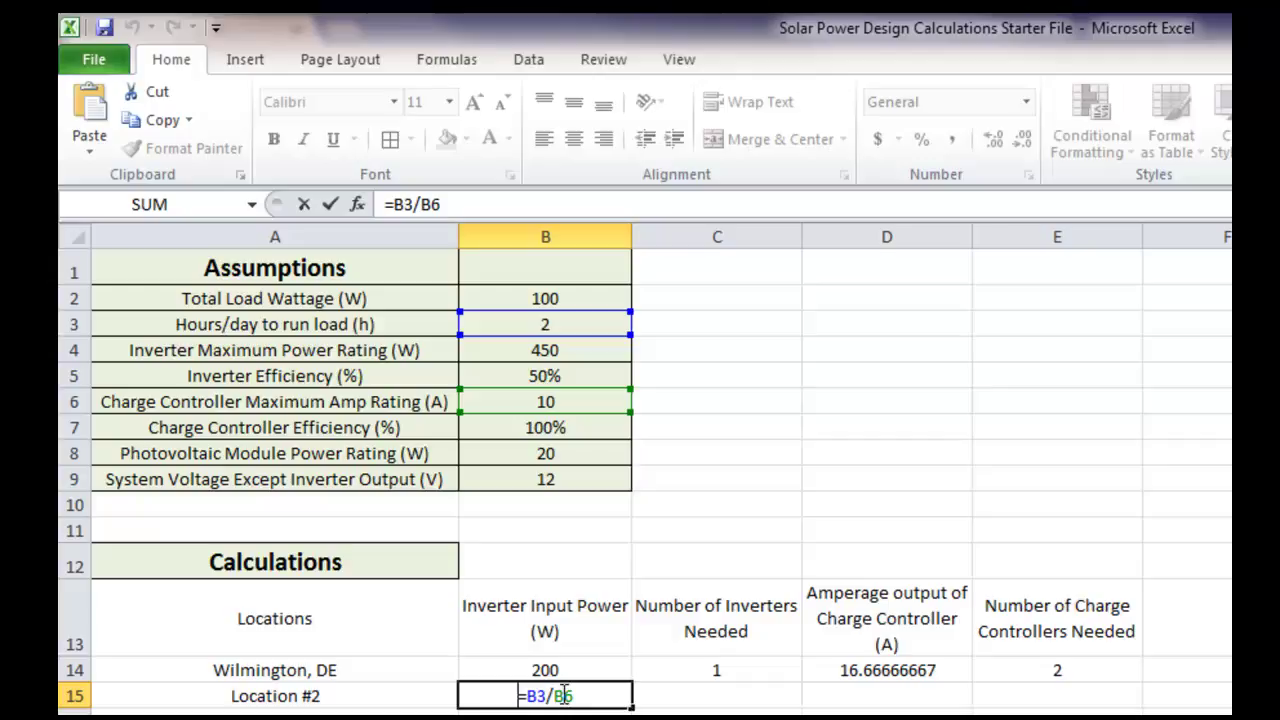
{"action": "type", "text": "="}
{"action": "left_click", "coordinate": [575, 670]}
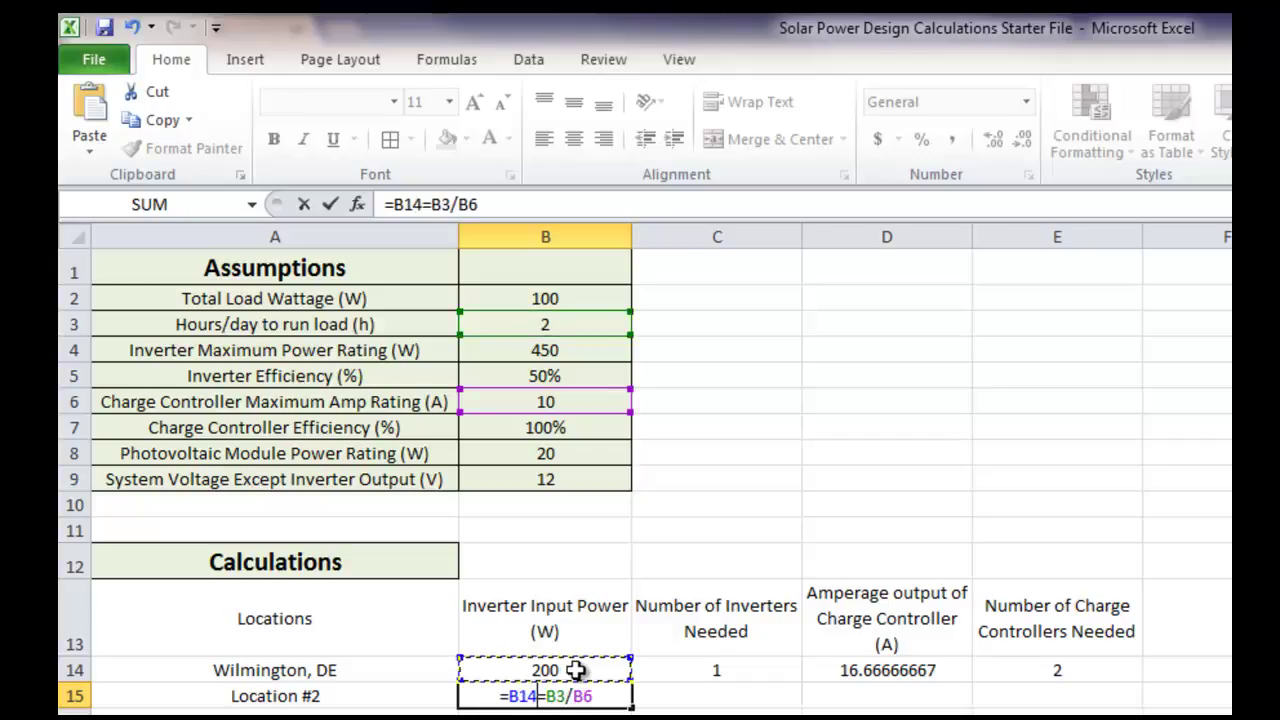
{"action": "key", "text": "Escape"}
Step: Change B14 to =$B$2/$B$5 and fill it down so Location #2 also shows 200
{"action": "left_click", "coordinate": [575, 670]}
{"action": "double_click", "coordinate": [572, 669]}
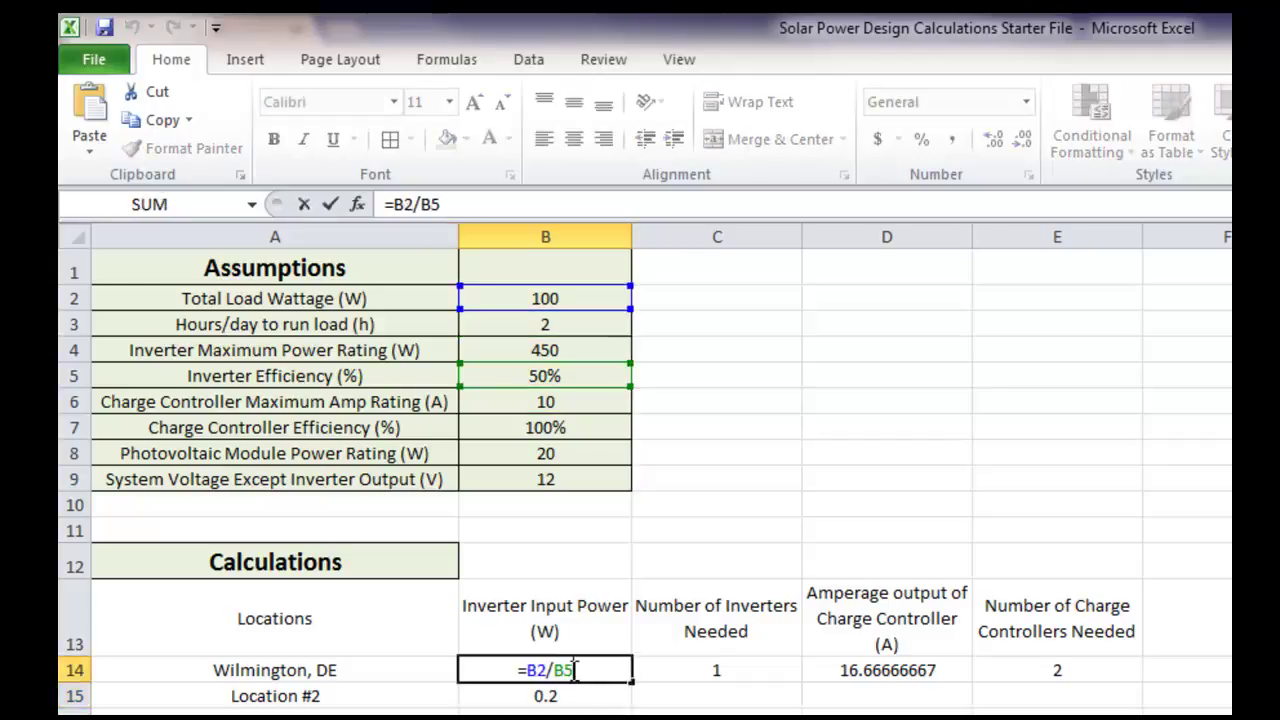
{"action": "left_click", "coordinate": [541, 668]}
{"action": "key", "text": "F4"}
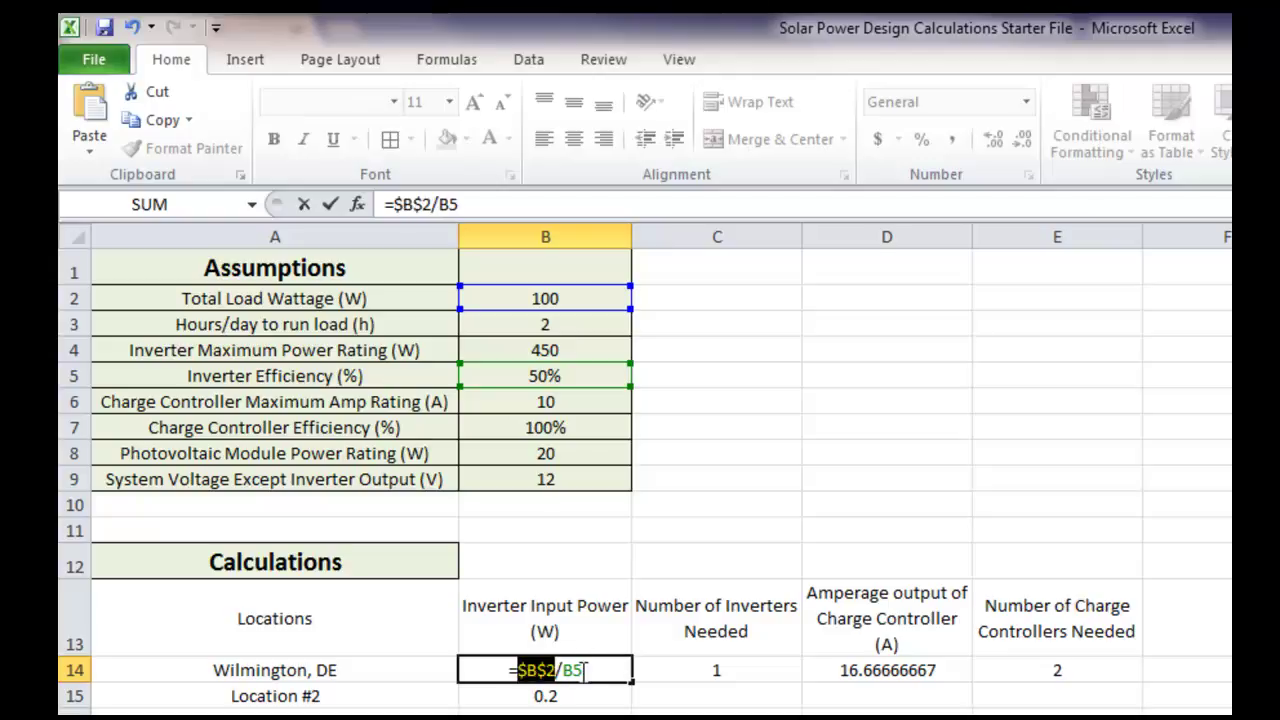
{"action": "left_click", "coordinate": [573, 670]}
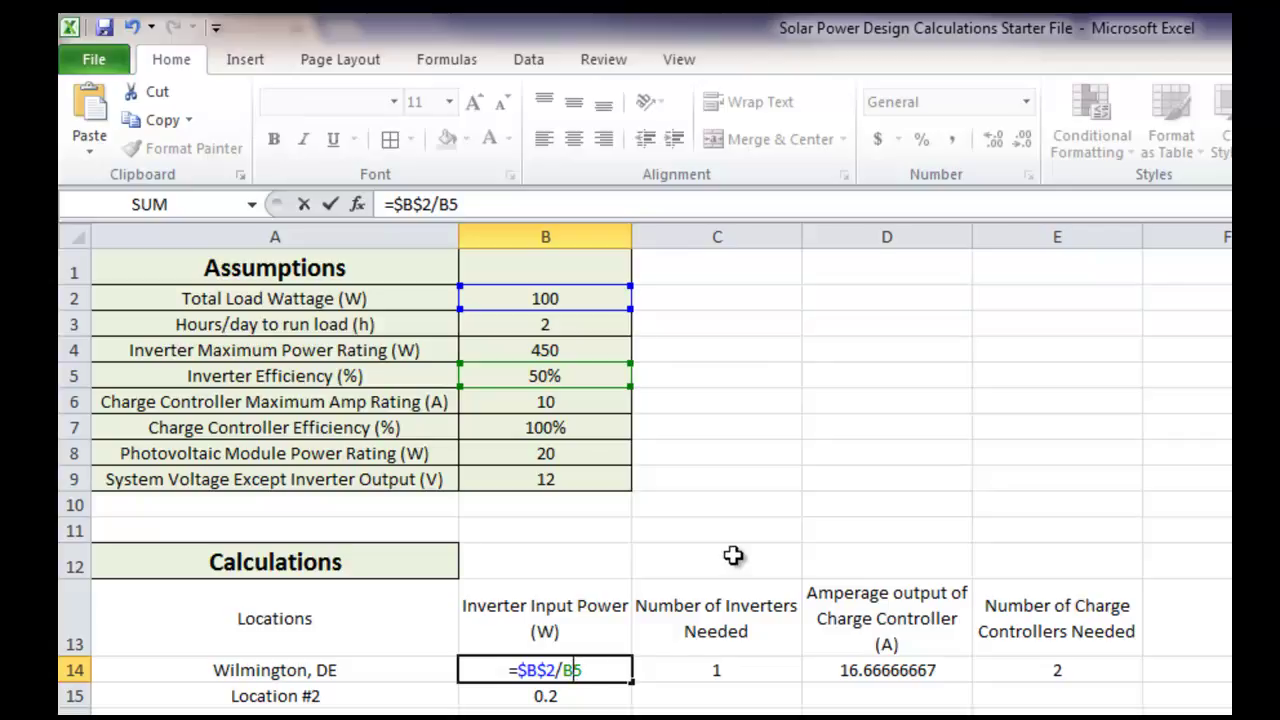
{"action": "key", "text": "F4"}
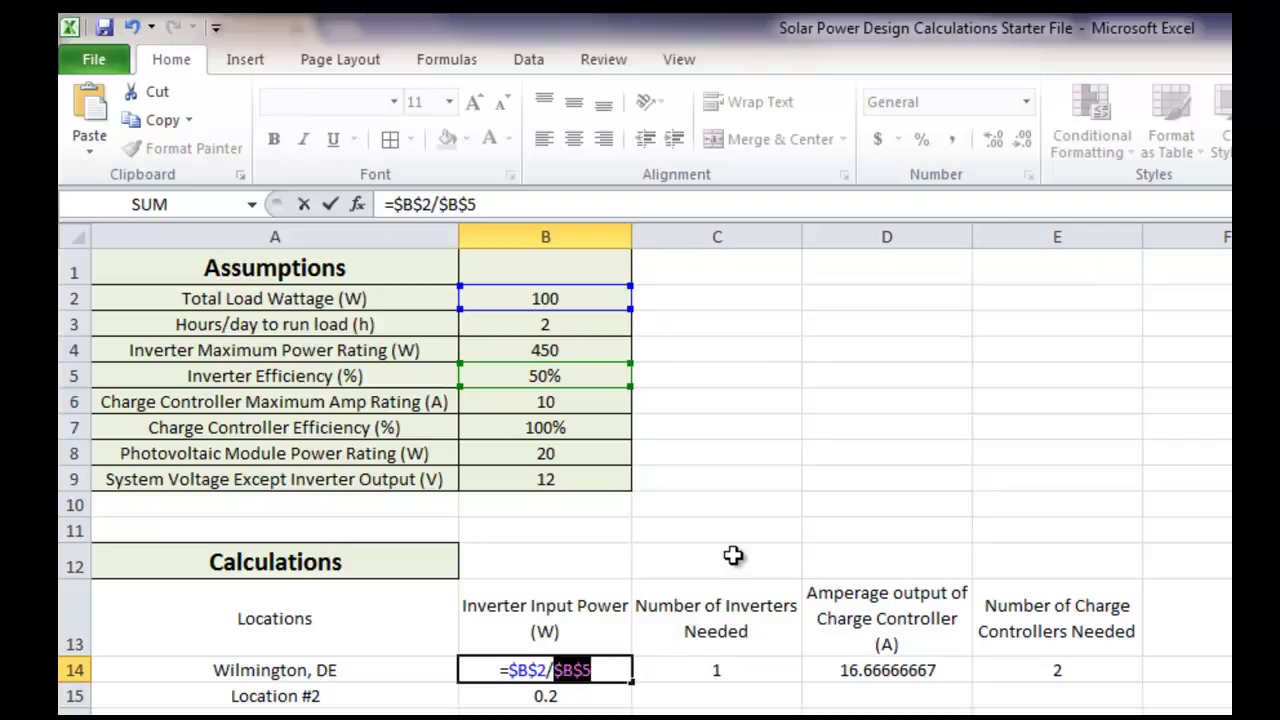
{"action": "key", "text": "Return"}
{"action": "left_click", "coordinate": [585, 670]}
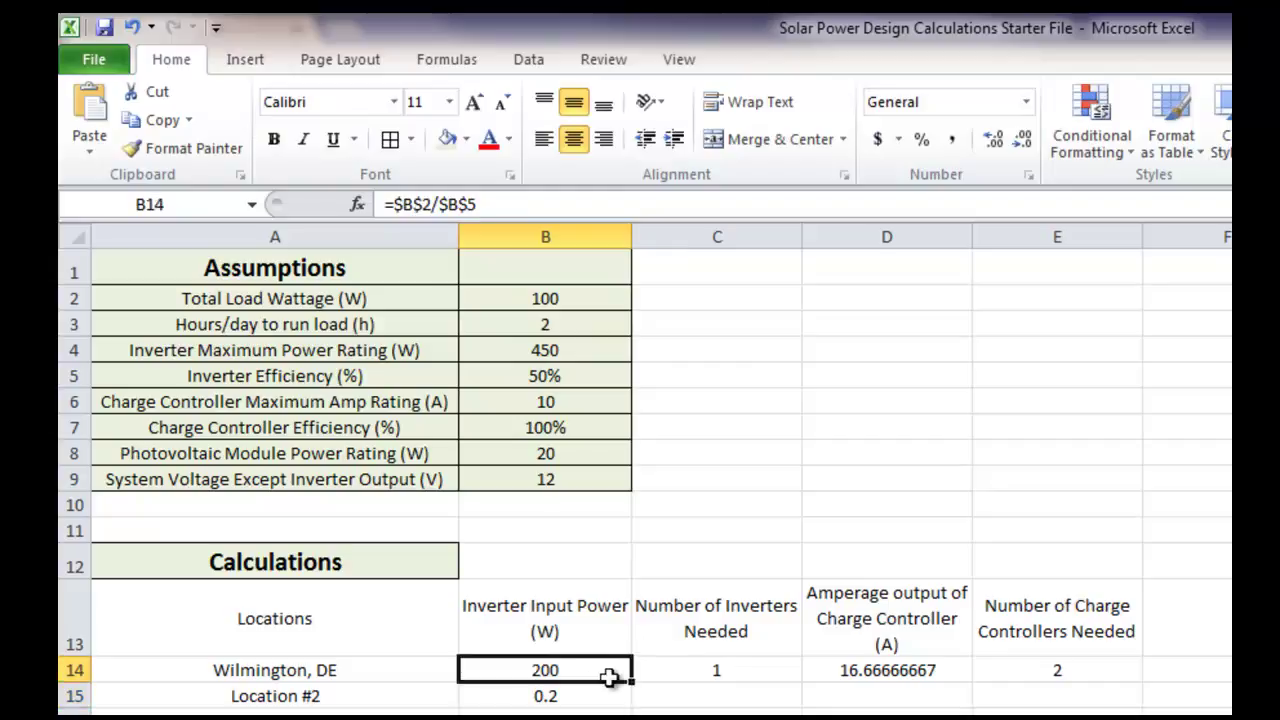
{"action": "left_click_drag", "start_coordinate": [633, 684], "coordinate": [631, 708]}
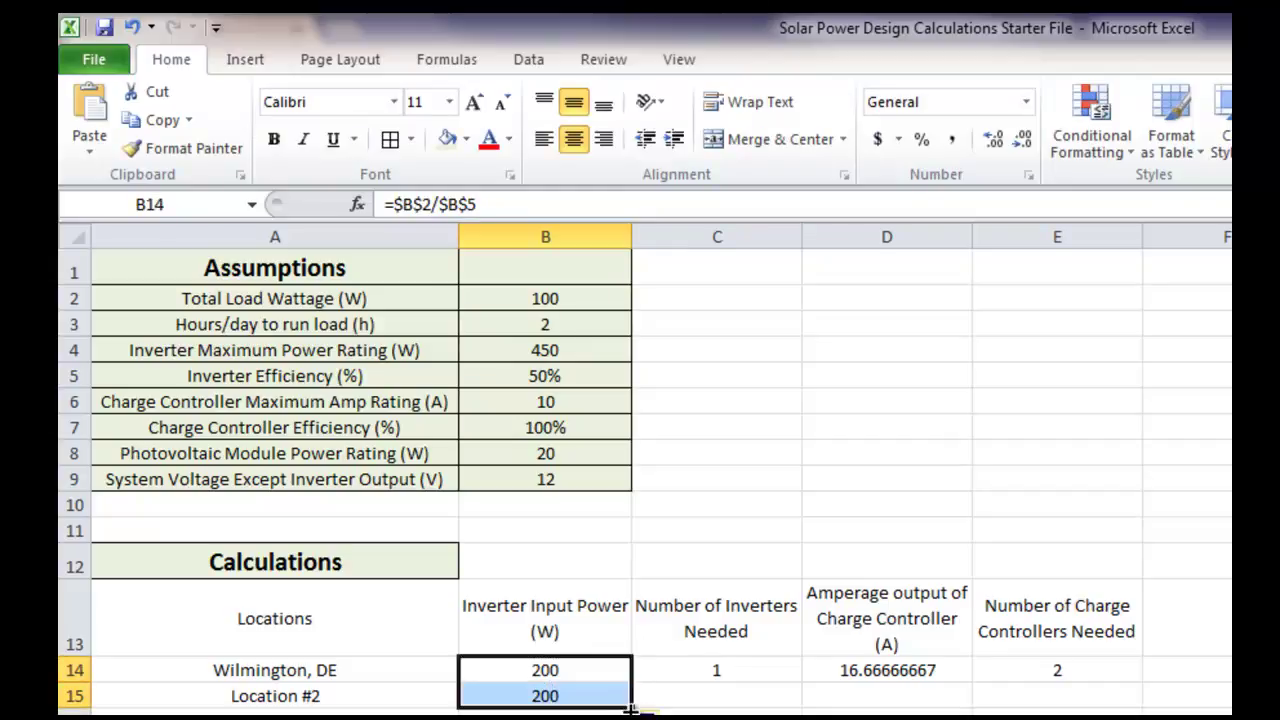
Step: Verify B14 and B15 both use =$B$2/$B$5, then open C14's CEILING formula for editing
{"action": "left_click", "coordinate": [568, 672]}
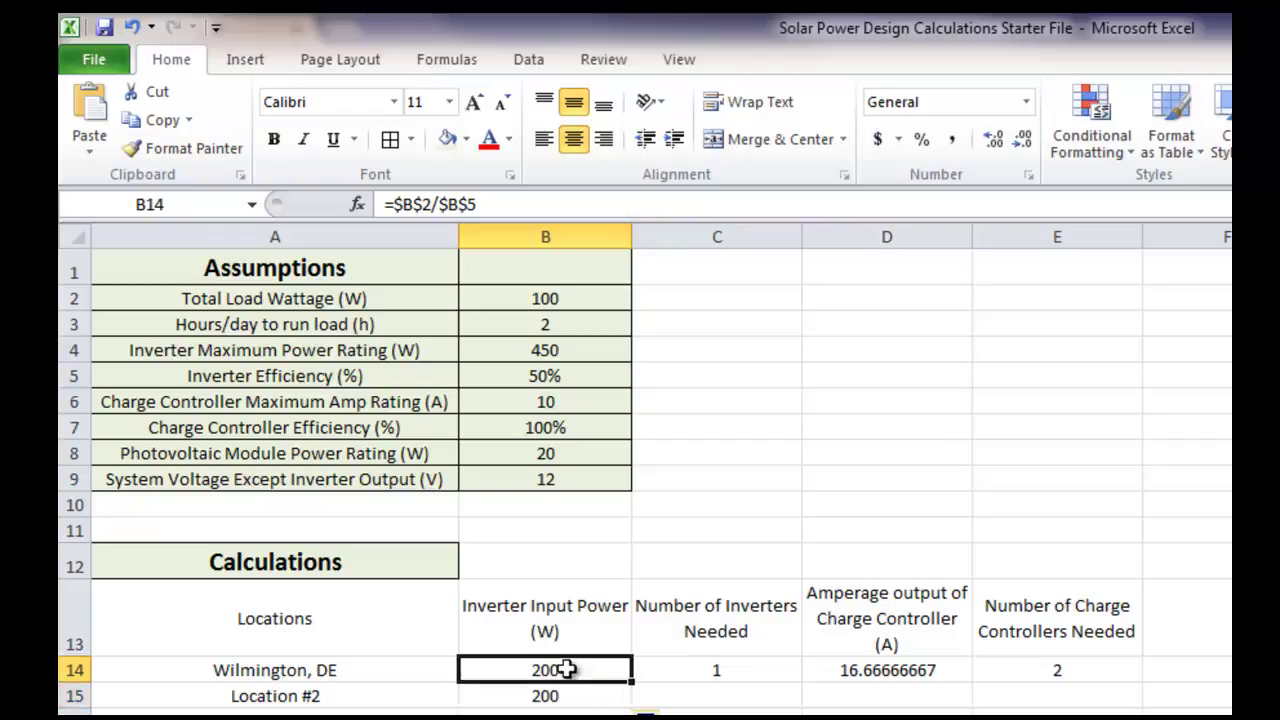
{"action": "double_click", "coordinate": [568, 670]}
{"action": "key", "text": "Return"}
{"action": "double_click", "coordinate": [622, 700]}
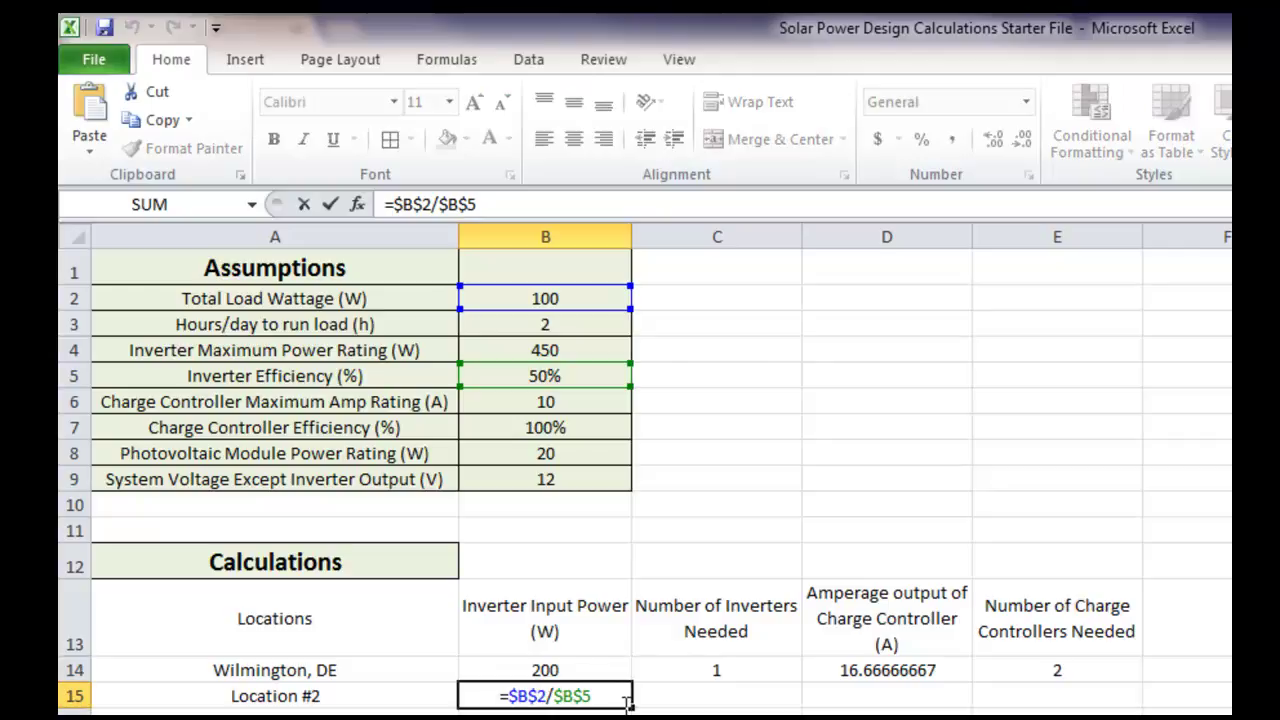
{"action": "left_click", "coordinate": [698, 671]}
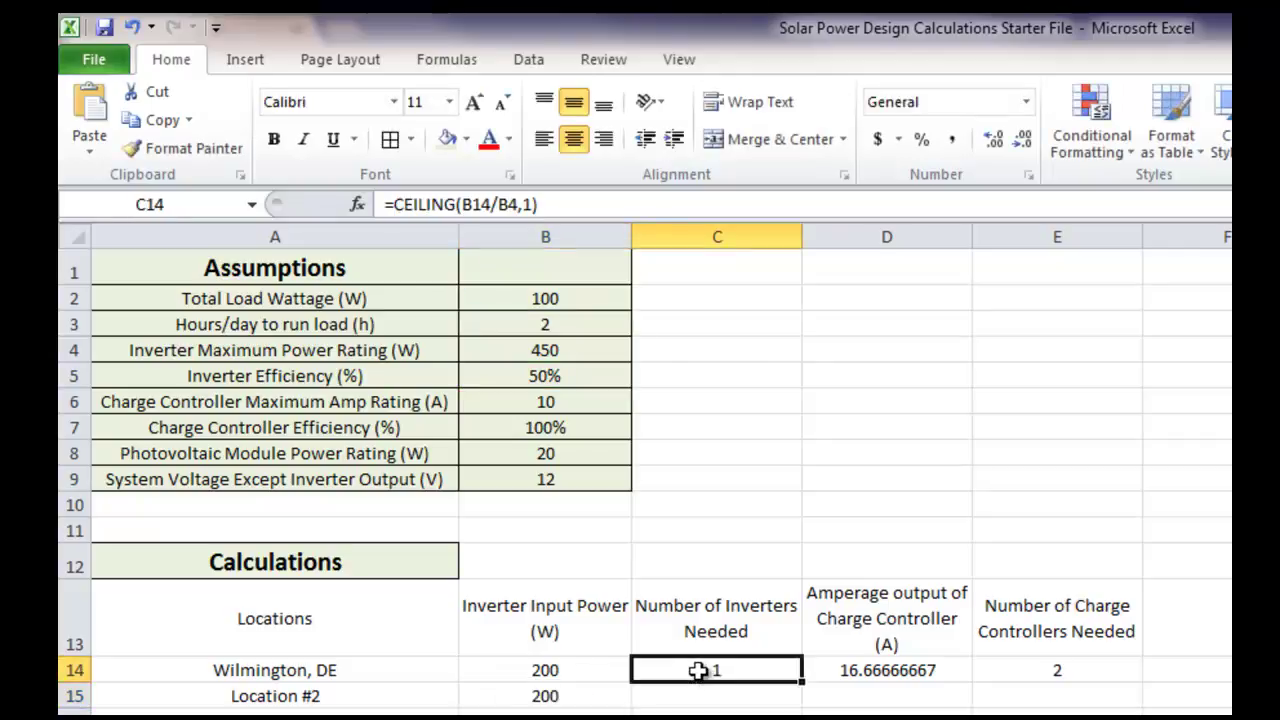
{"action": "double_click", "coordinate": [698, 671]}
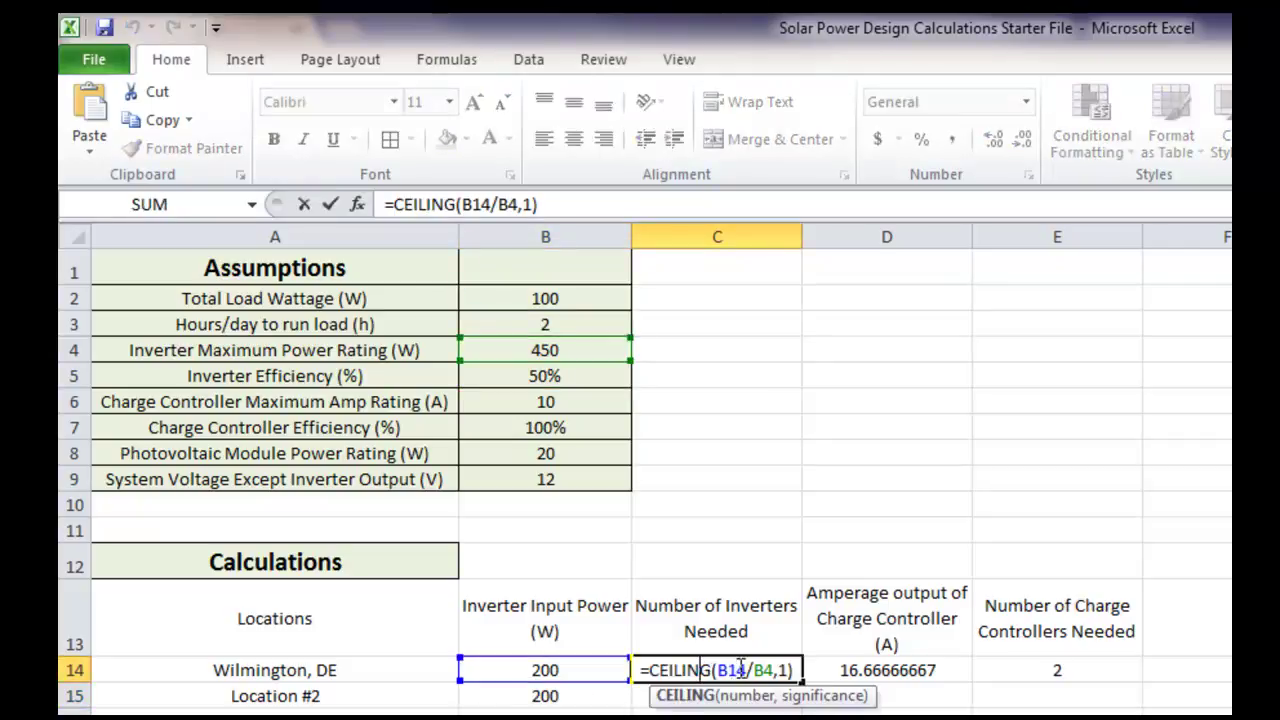